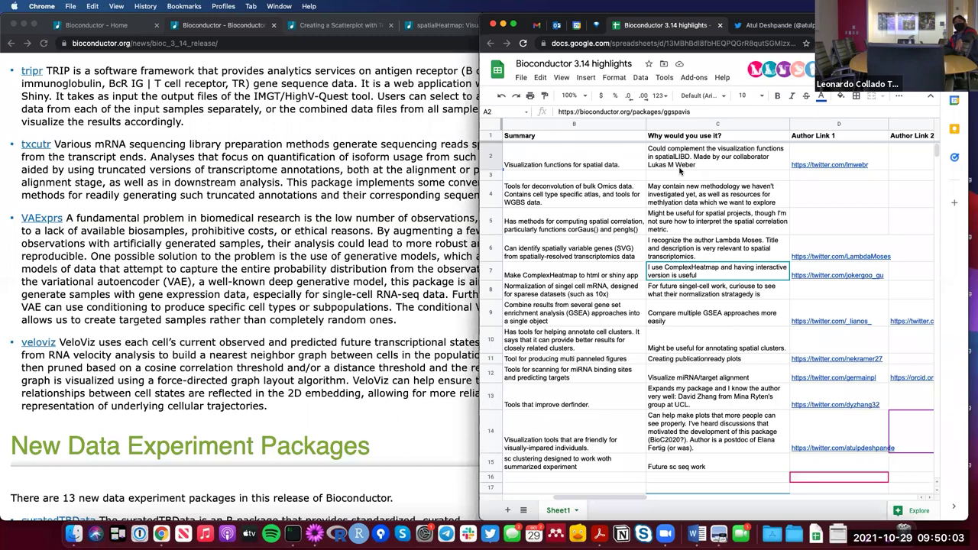
Examine row 3, which holds only the deconvR link, across its columns up to Author Link 3.
scroll(655, 175, left, 5)
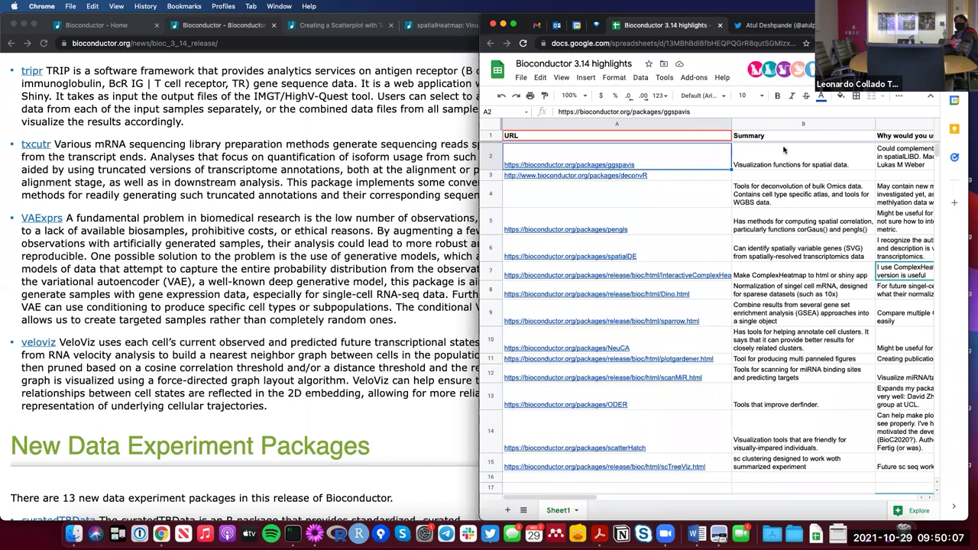
click(695, 178)
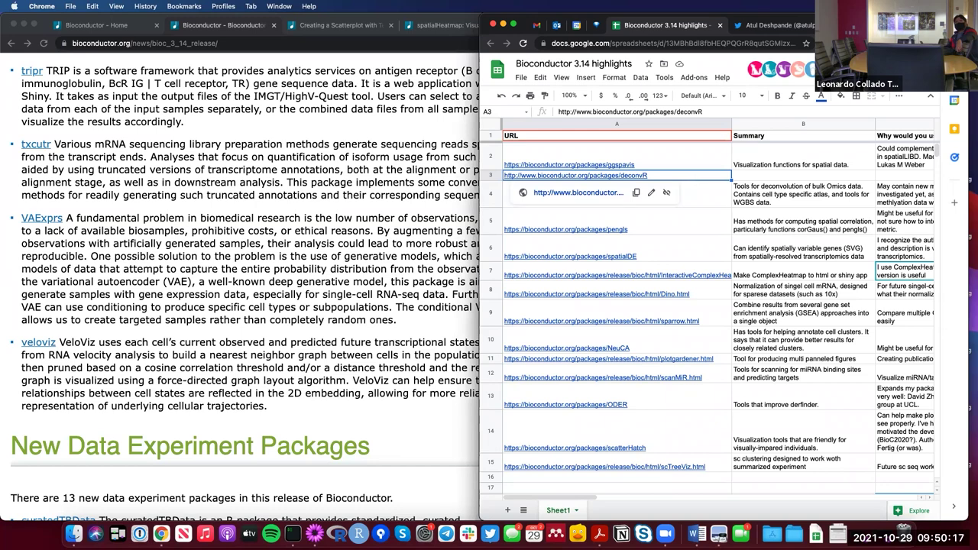
key(Right)
key(Right)
key(Right)
key(Right)
key(Right)
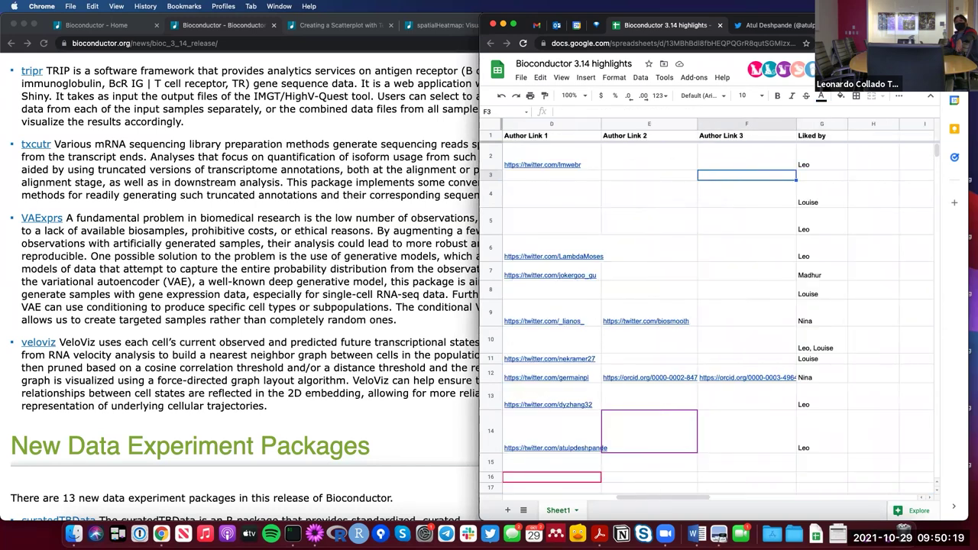
key(Home)
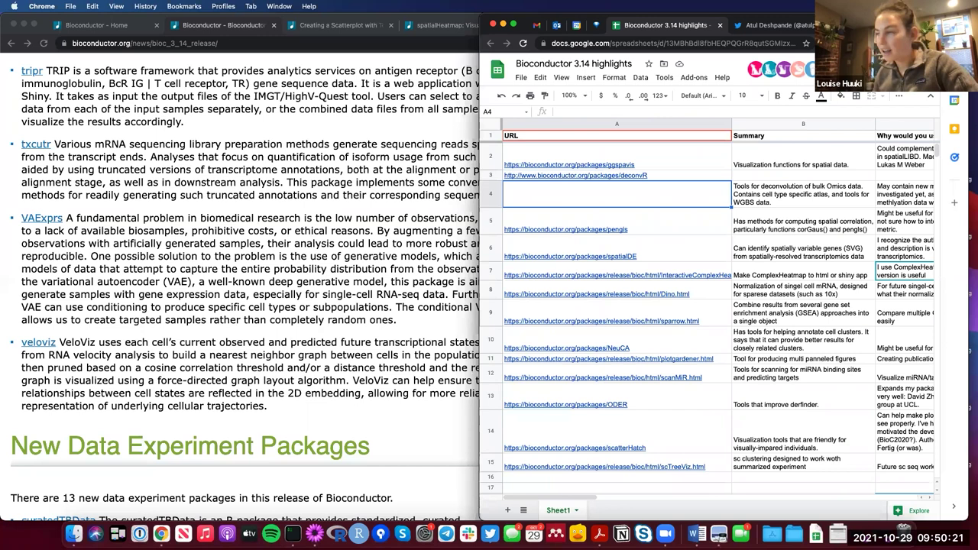
Move the deconvR link from A3 into A4 beside its deconvolution summary, and delete the emptied row 3.
key(Down)
key(Up)
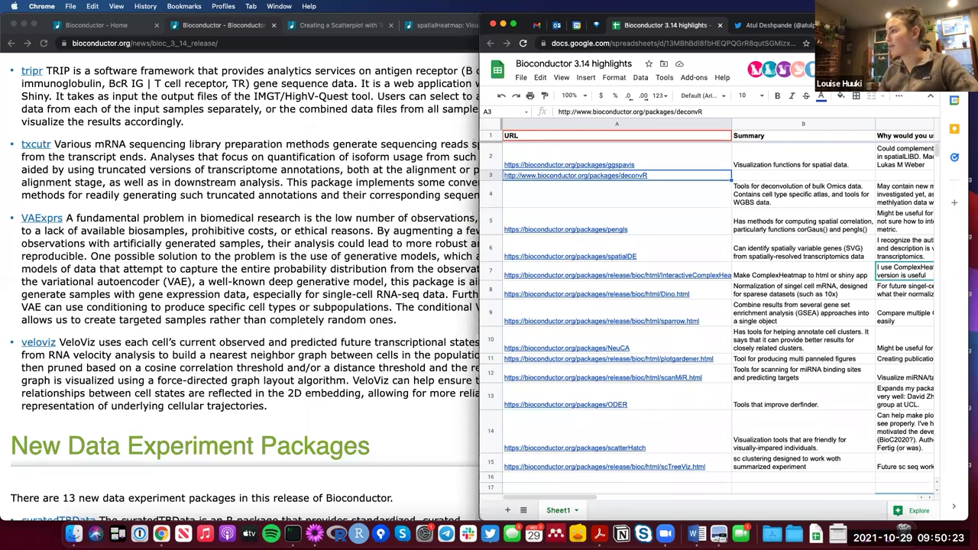
key(super+c)
key(Down)
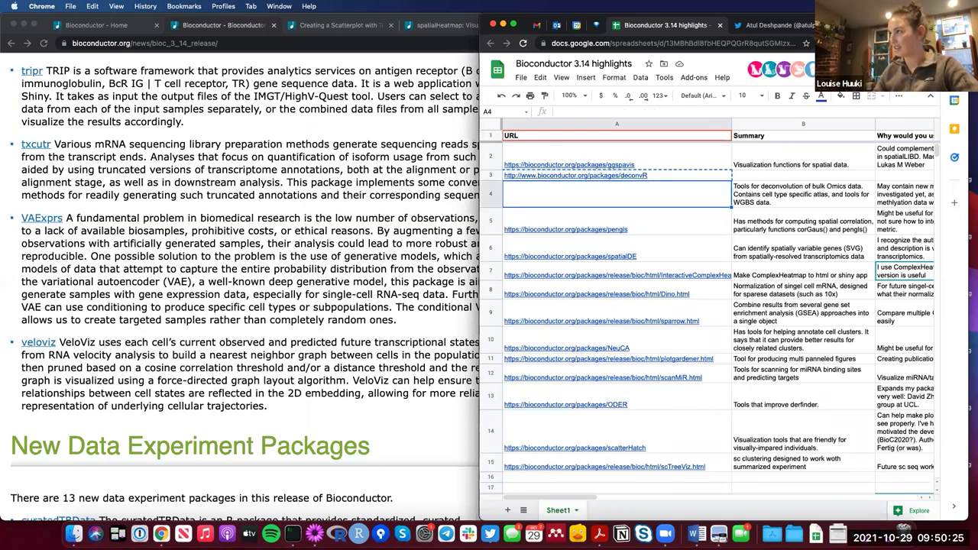
key(super+v)
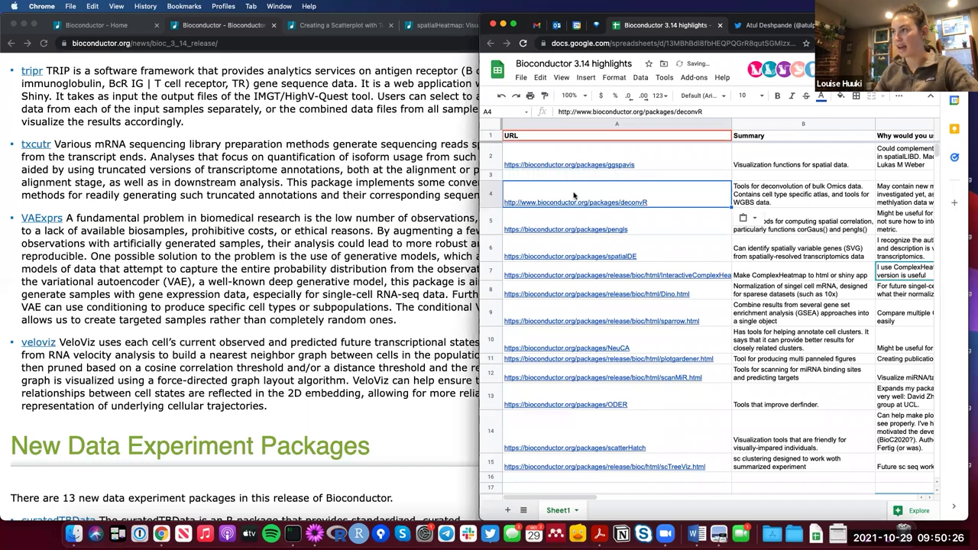
right_click(495, 176)
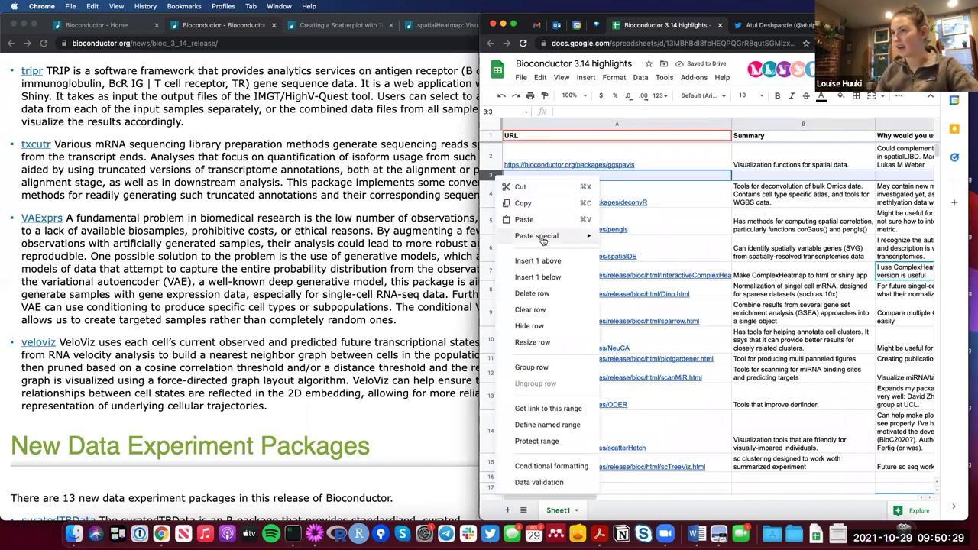
click(554, 295)
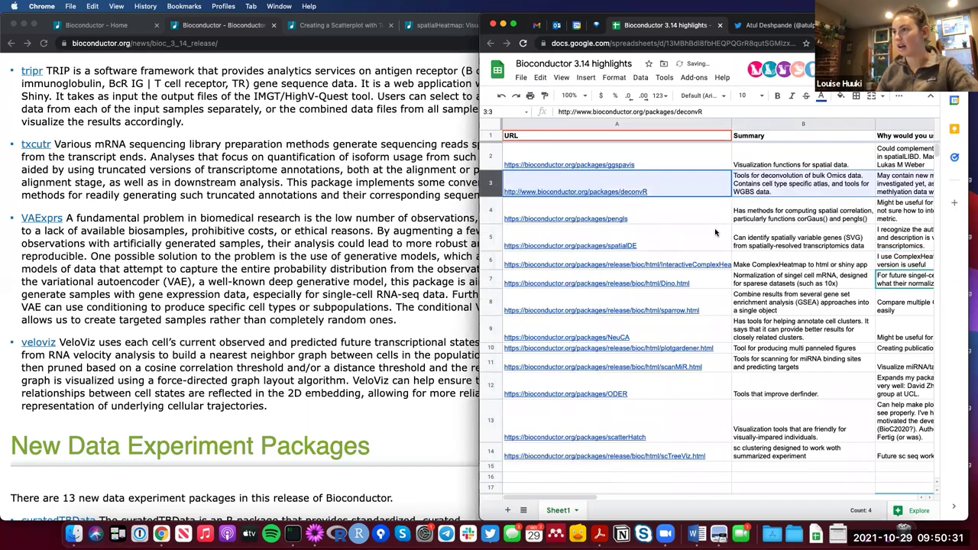
Select the pengls summary in B4 and enlarge the spreadsheet window to fill the screen.
click(817, 208)
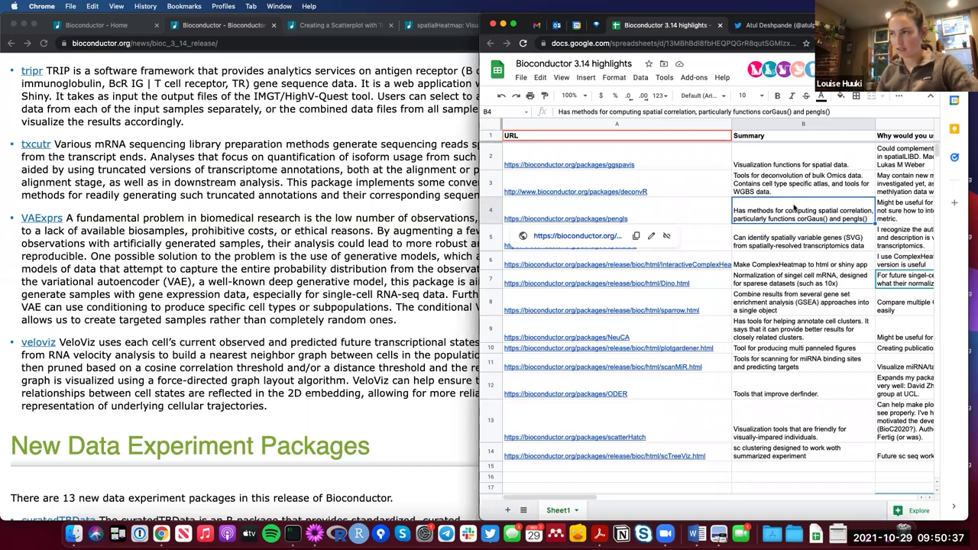
click(711, 219)
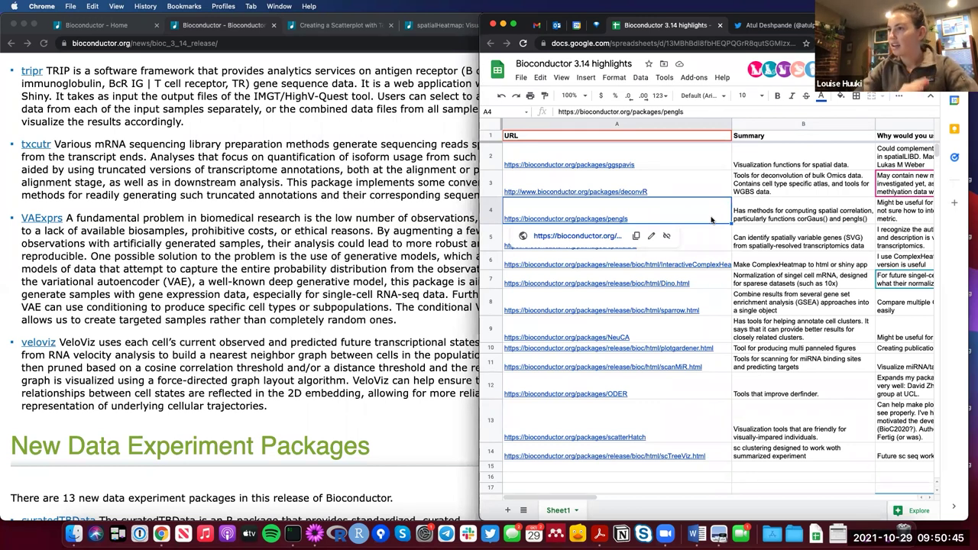
click(790, 217)
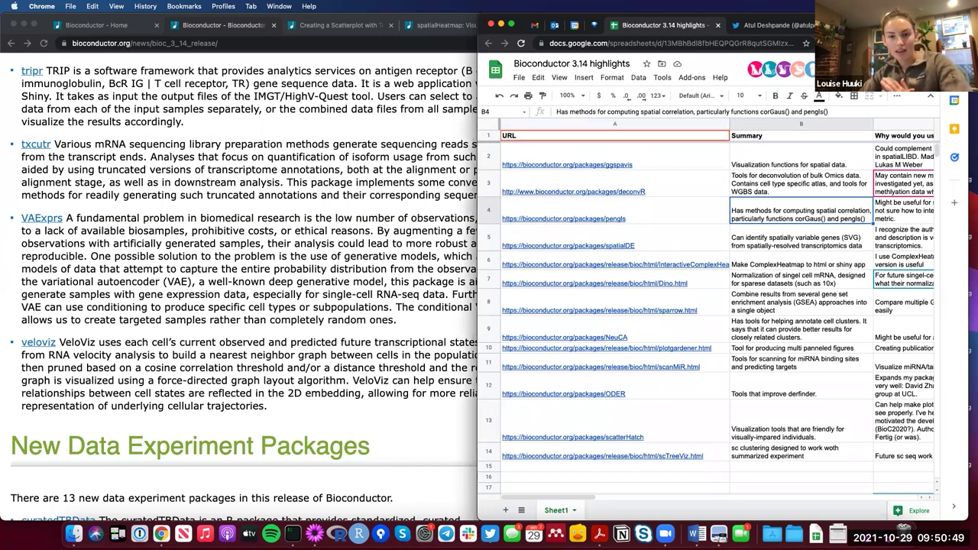
key(ctrl+alt+Return)
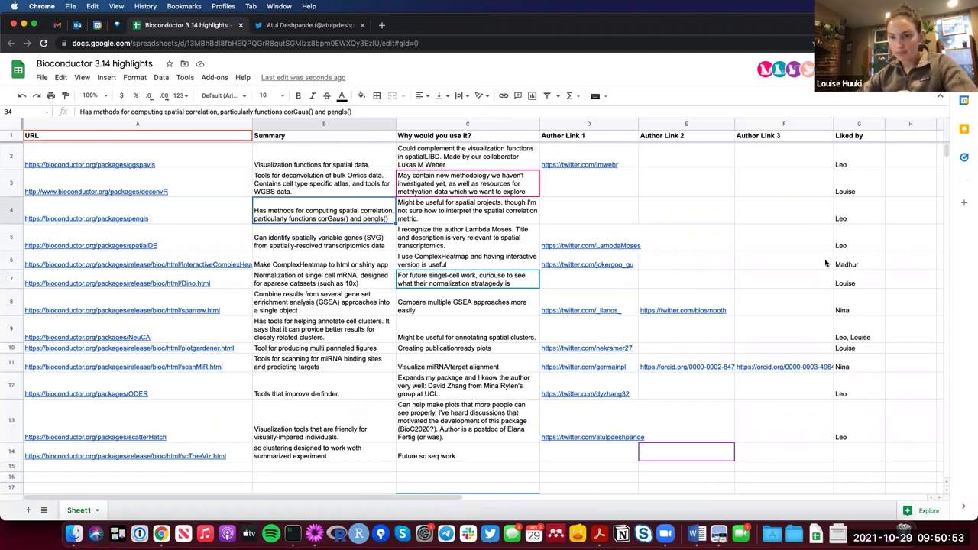
Read the link, summary and reason for use in the pengls and spatialDE rows.
click(169, 220)
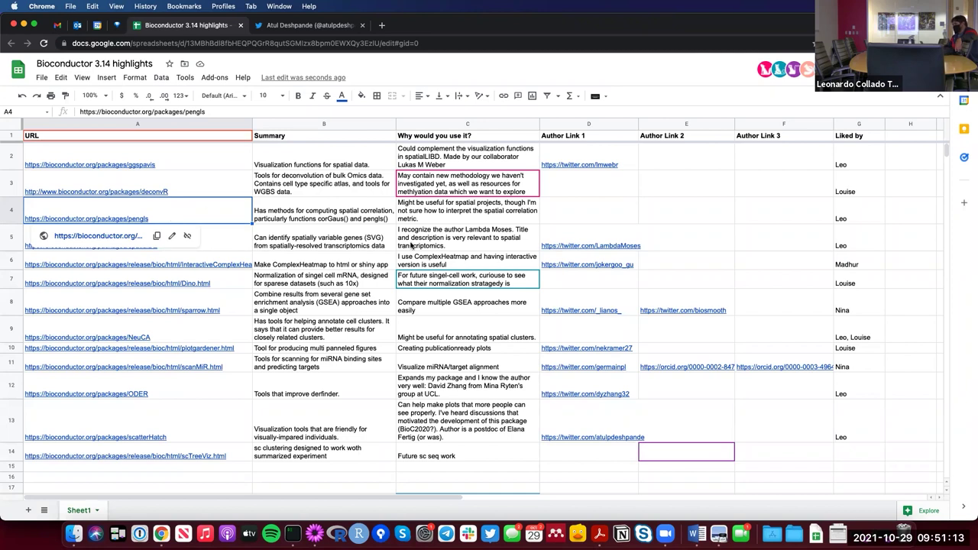
click(354, 215)
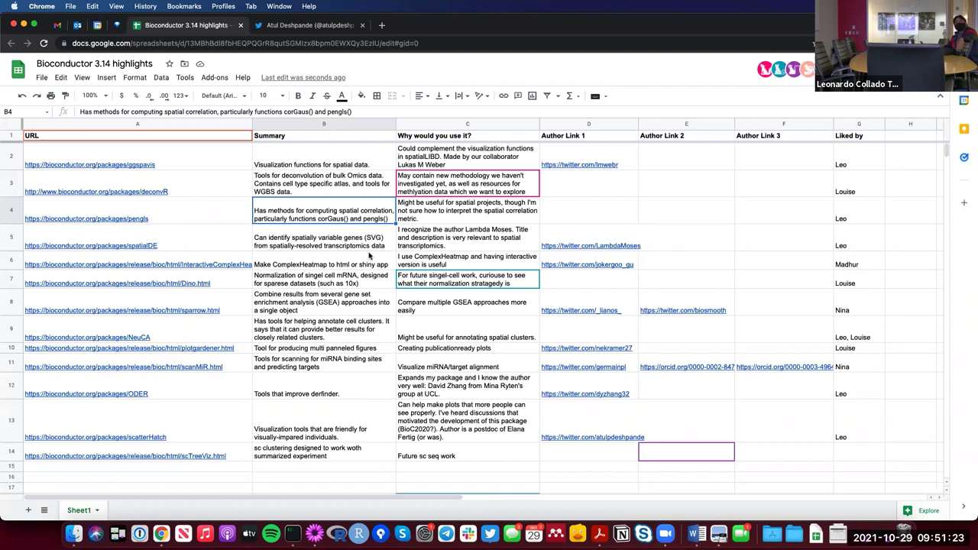
click(471, 220)
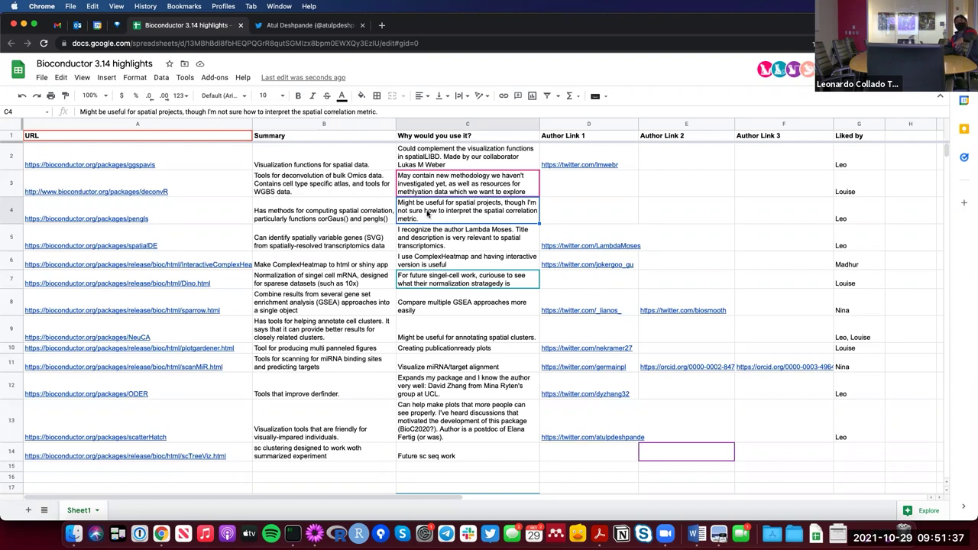
click(211, 241)
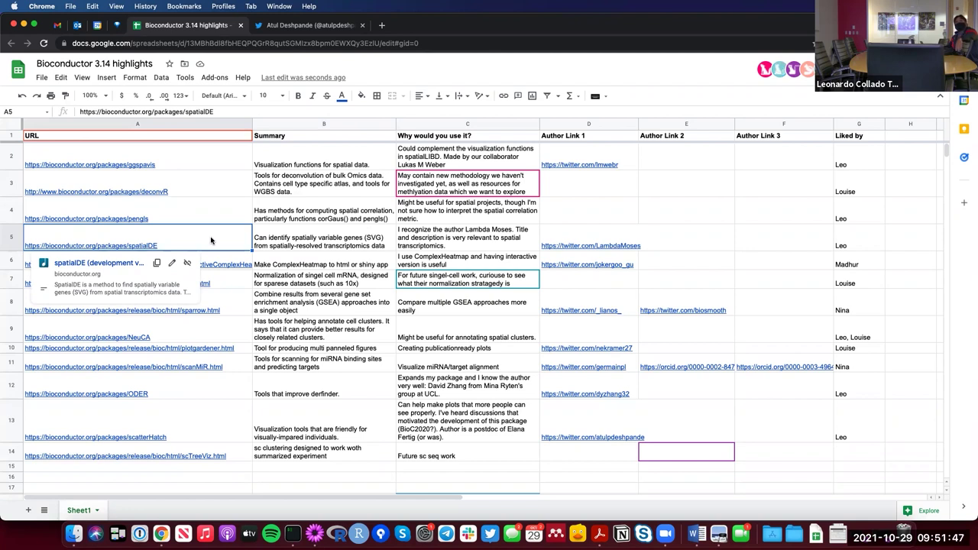
click(324, 237)
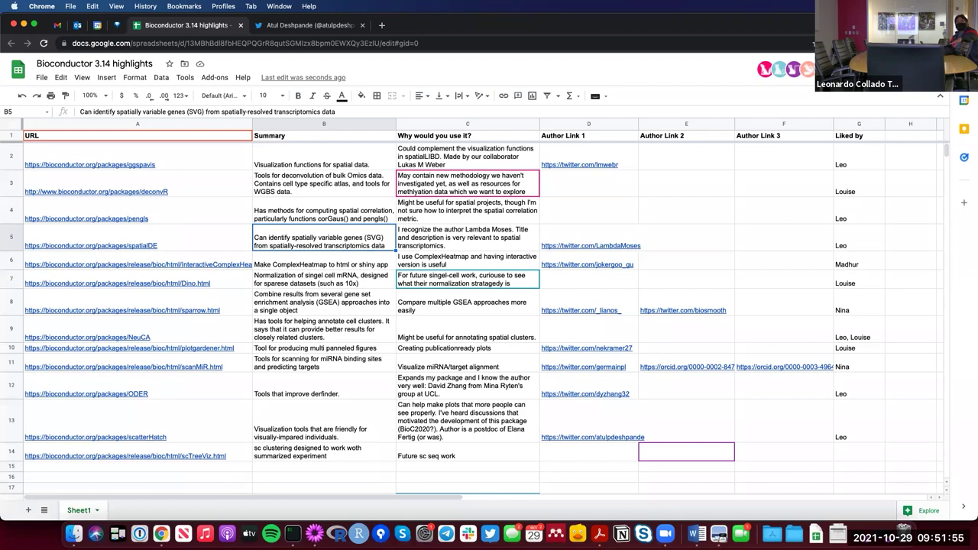
click(468, 237)
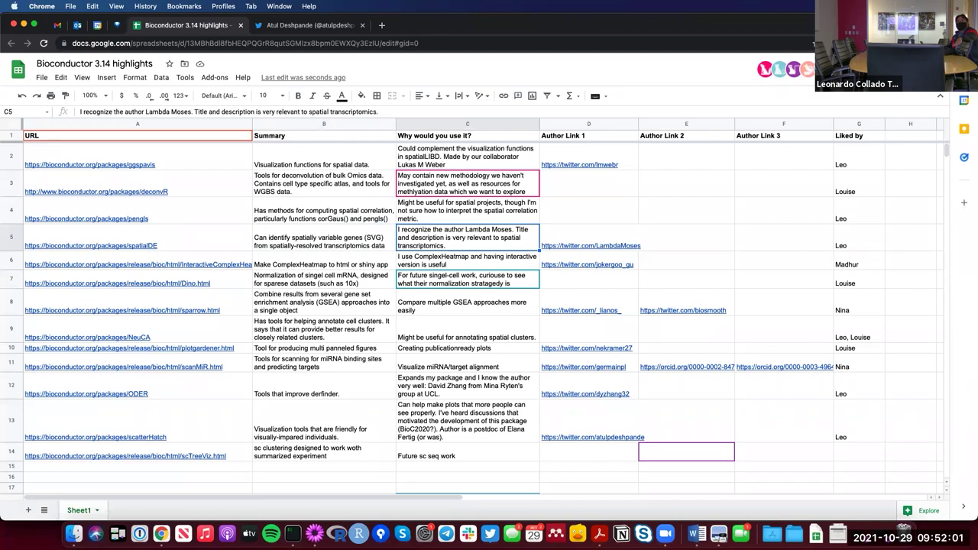
mouse_move(696, 258)
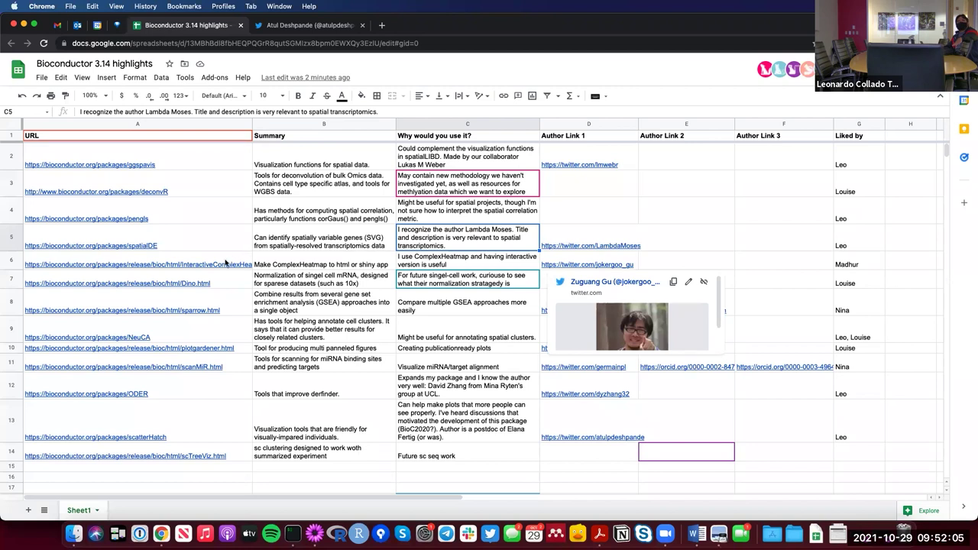
click(225, 261)
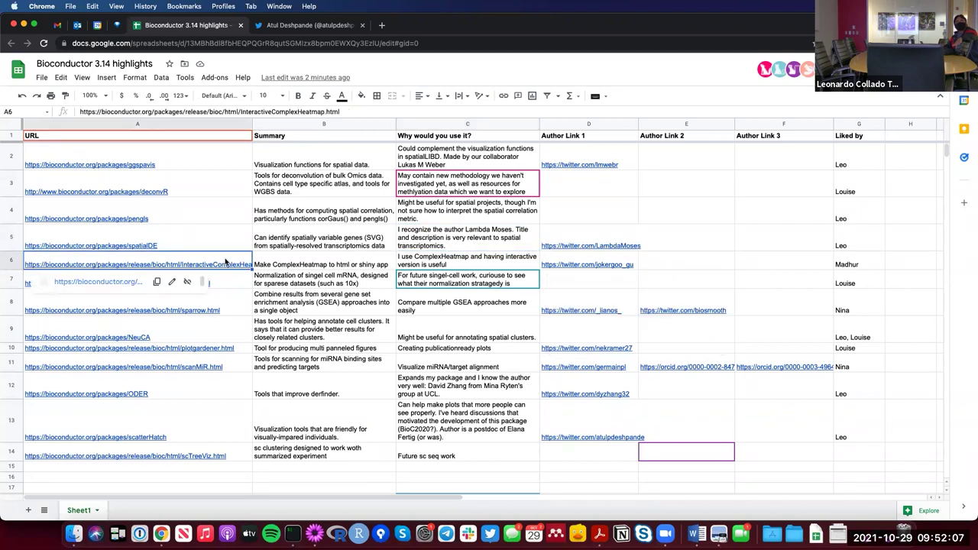
drag(242, 111, 185, 112)
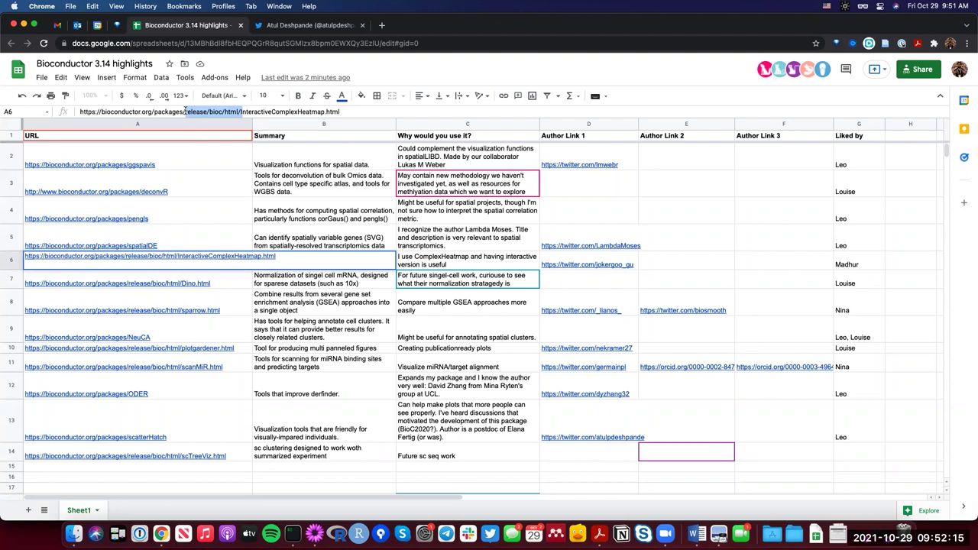
key(BackSpace)
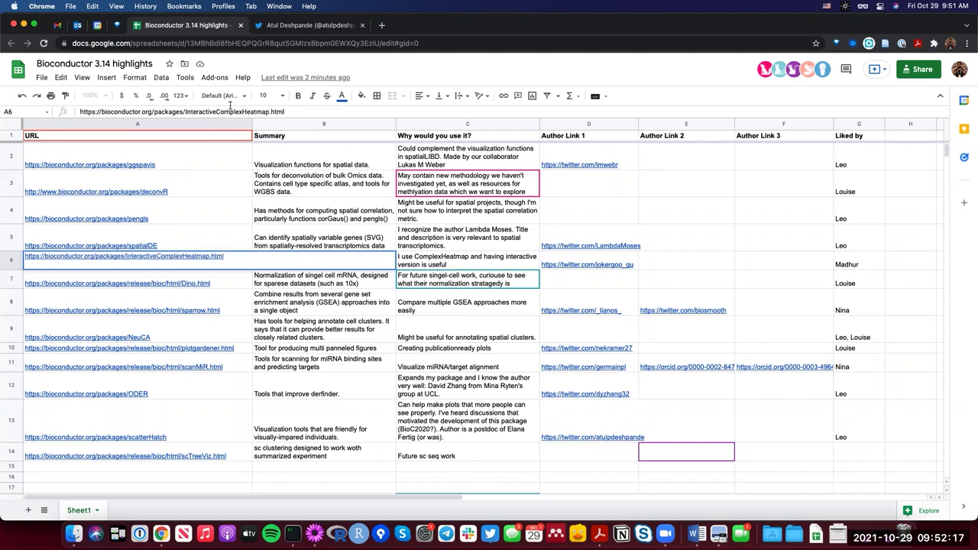
drag(269, 111, 285, 112)
key(BackSpace)
key(Return)
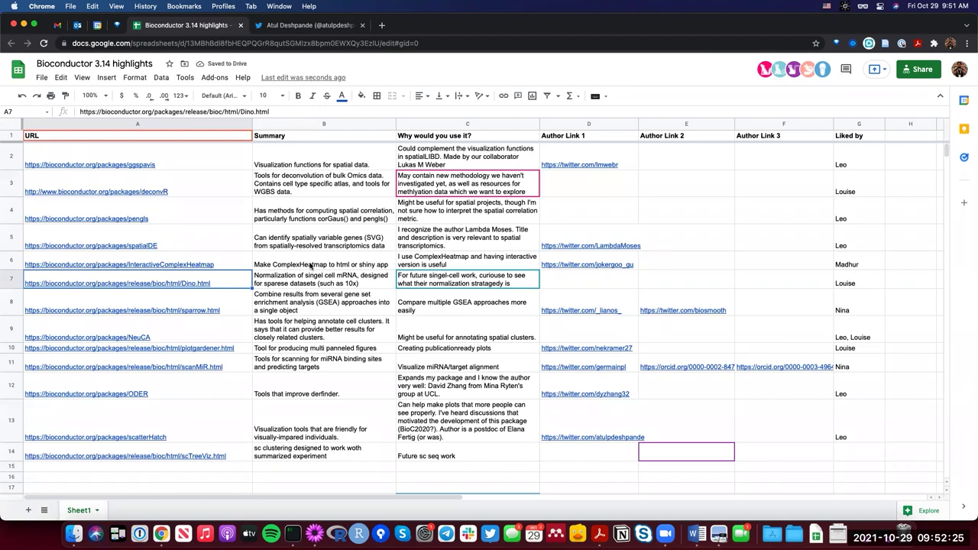
Reword the spatialDE reason in C5 so it begins "I recognize one of the authors:" before the author's name.
click(311, 266)
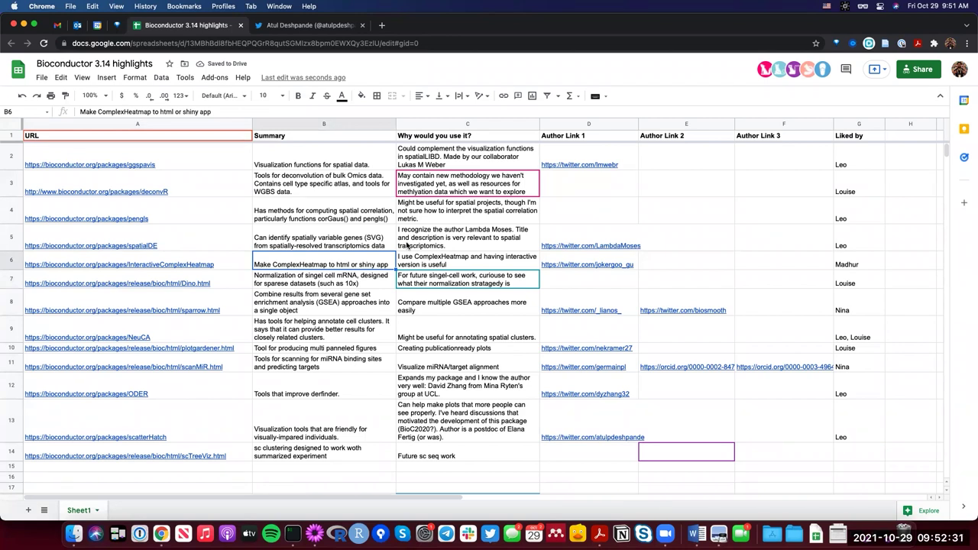
click(504, 243)
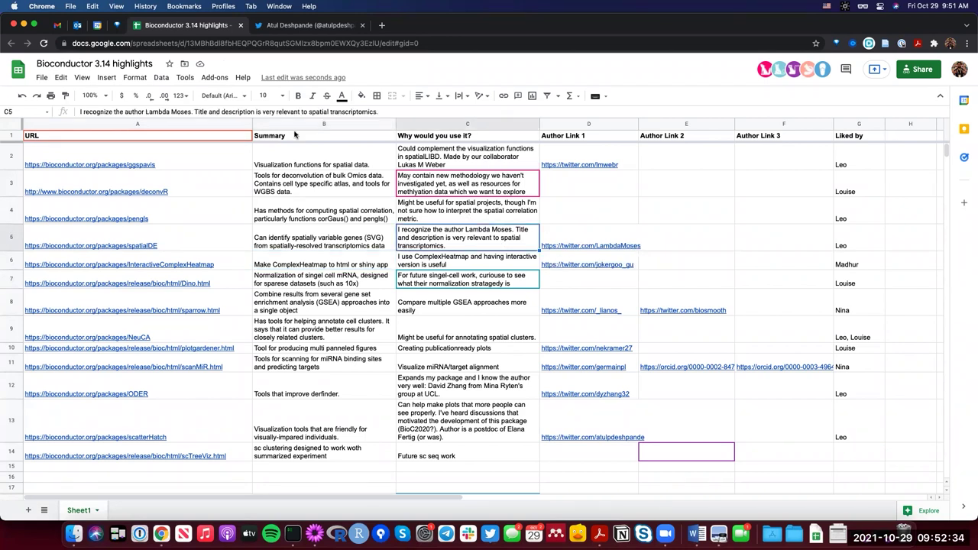
click(119, 112)
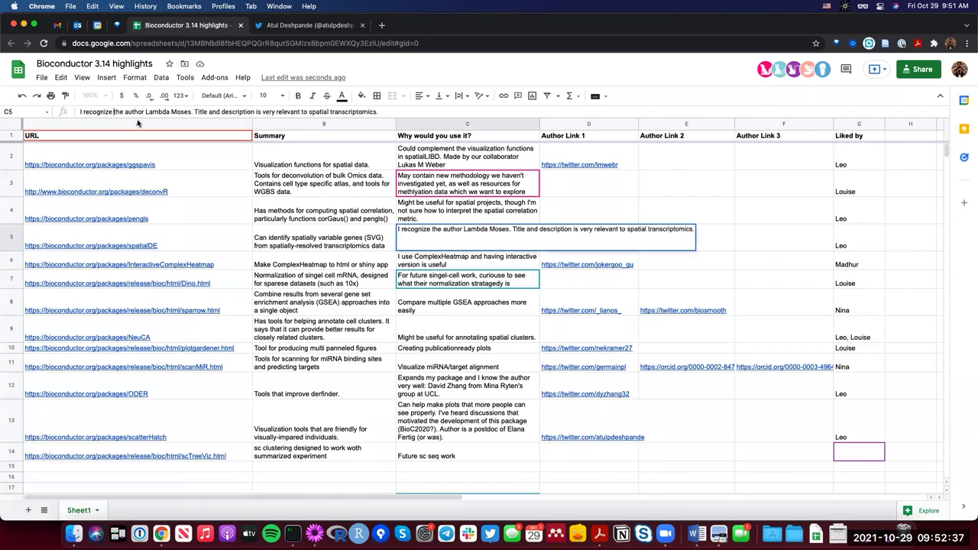
text(ON)
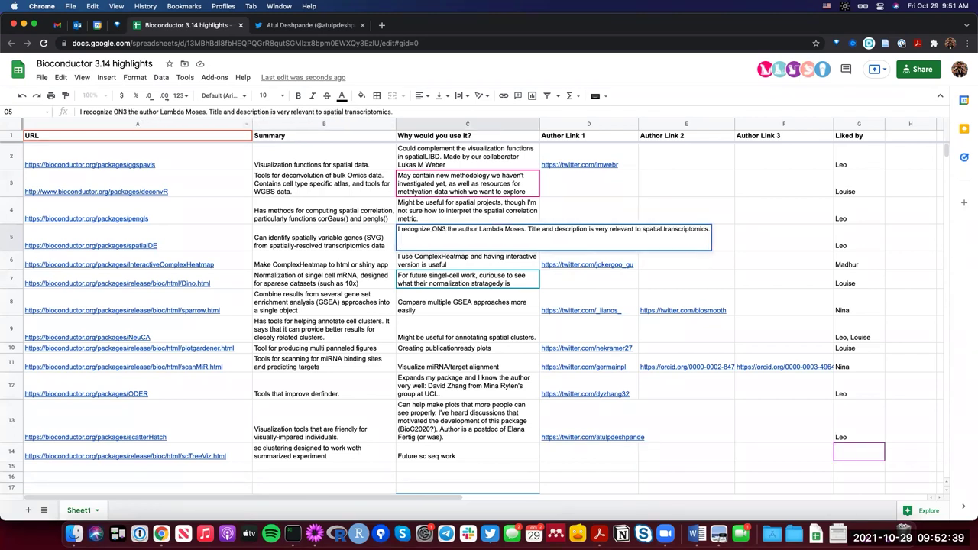
key(BackSpace)
text(one of )
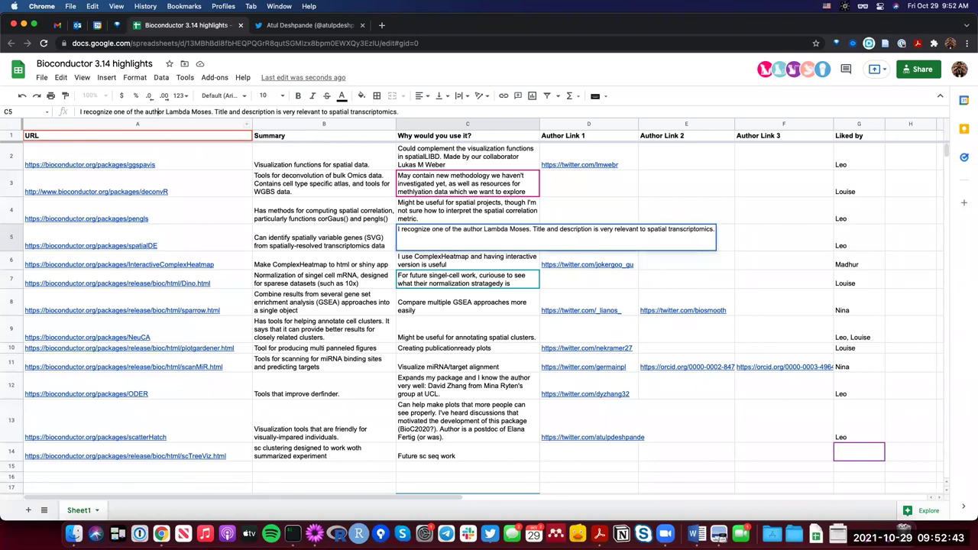
text(s:)
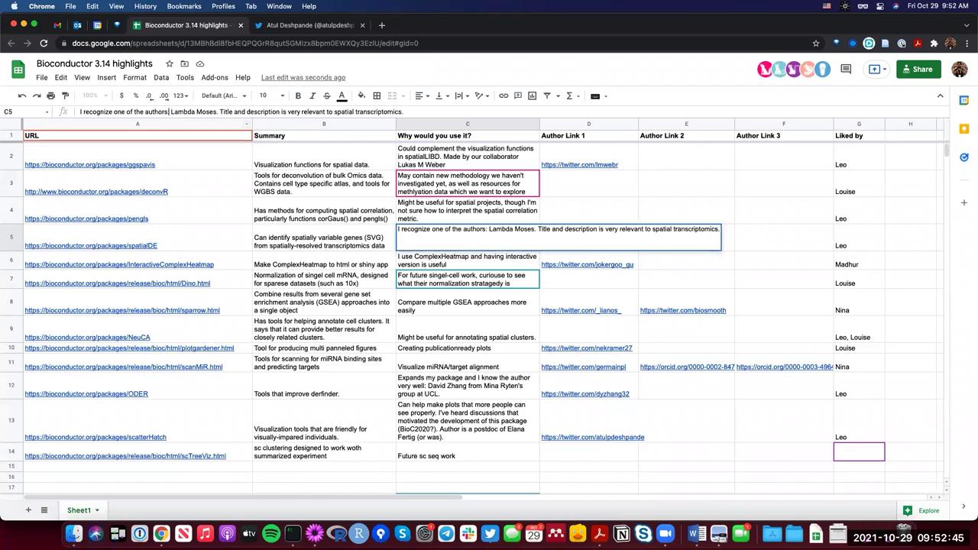
key(Return)
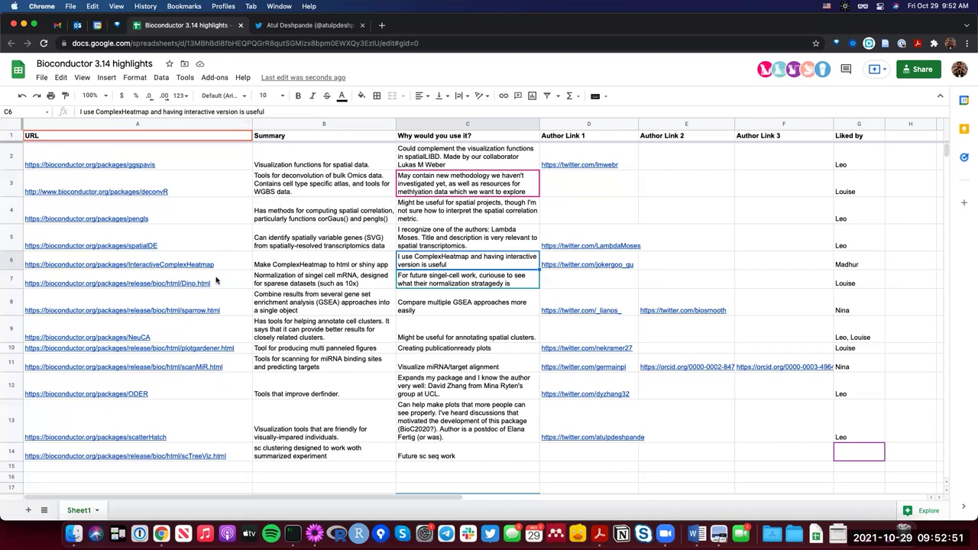
Review the InteractiveComplexHeatmap link and summary, and the Dino normalization summary in B7.
click(190, 264)
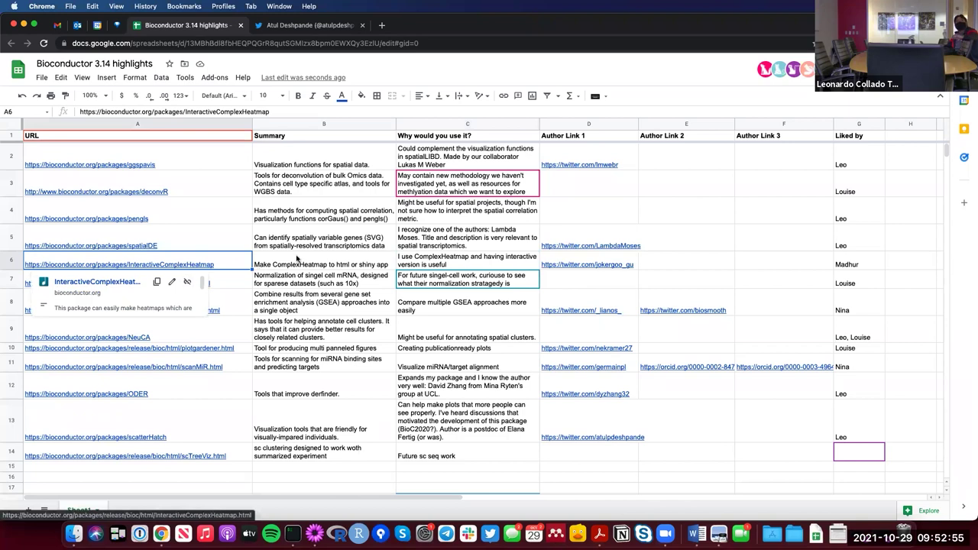
click(298, 260)
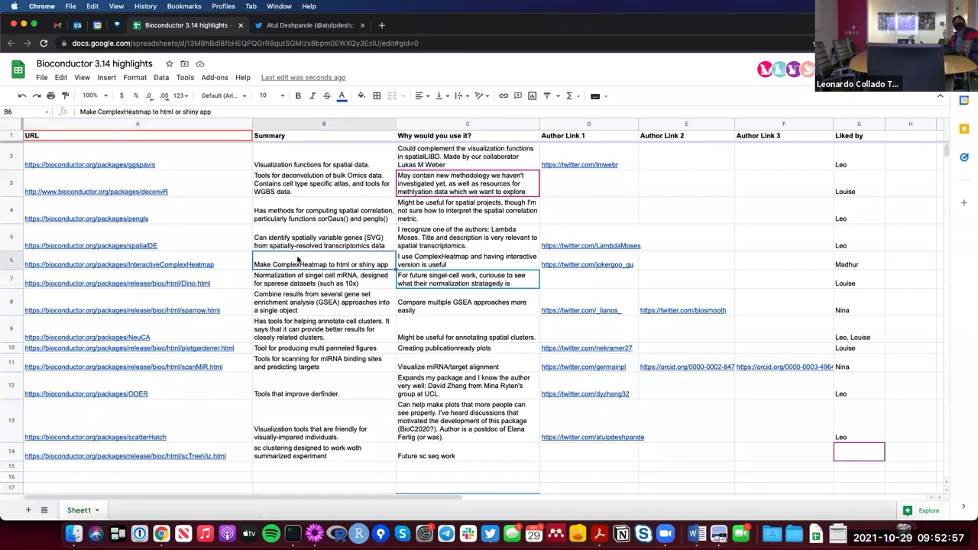
mouse_move(240, 284)
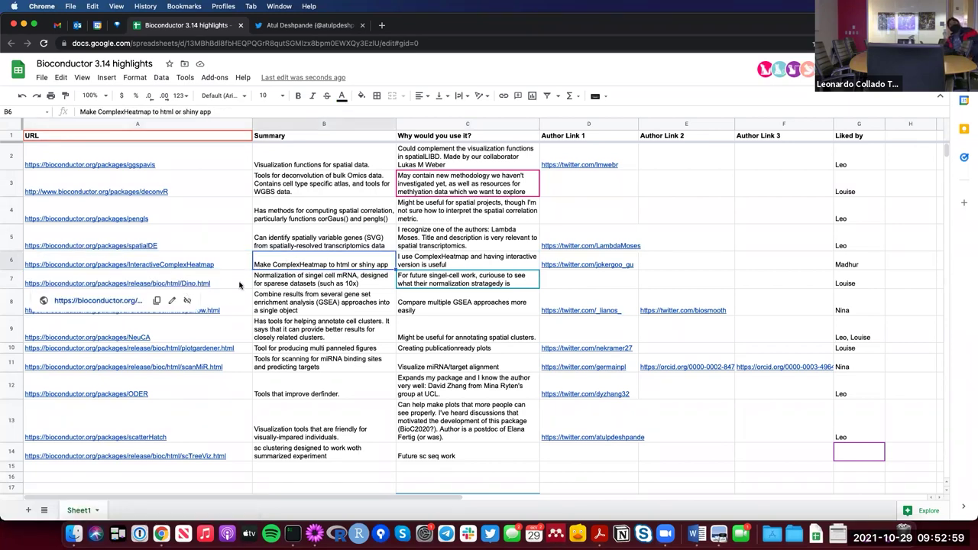
click(331, 280)
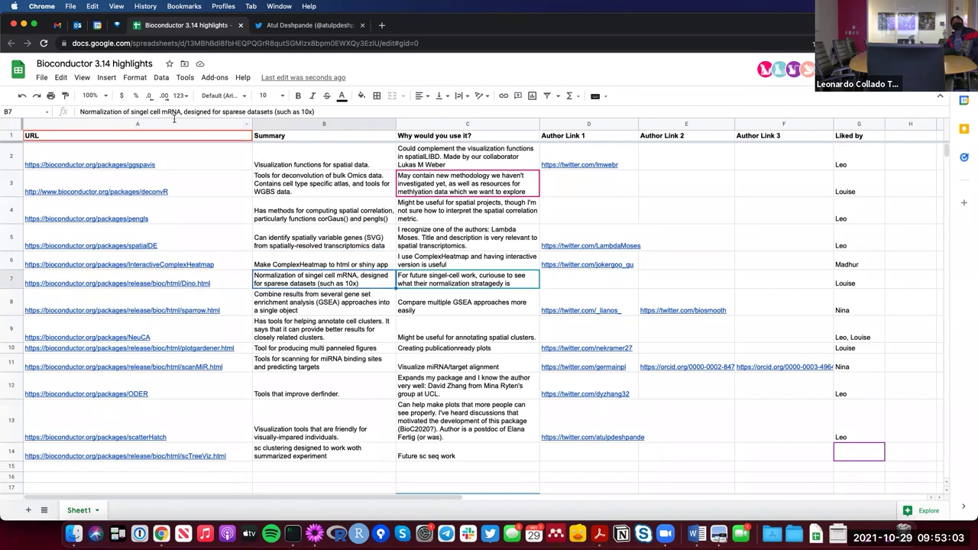
Correct the misspelled word "singel" to "single" in the Dino summary in B7.
click(147, 113)
key(BackSpace)
key(Right)
text(e)
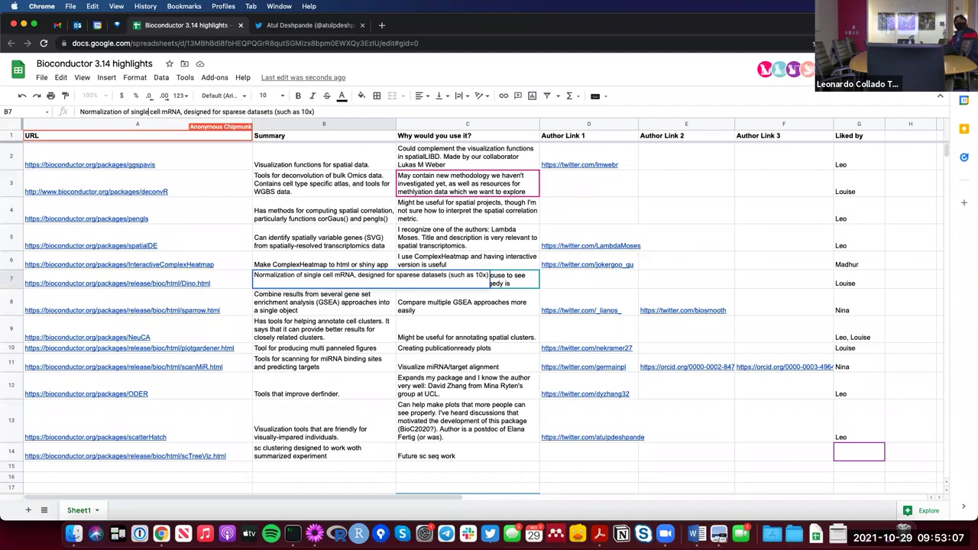
key(Return)
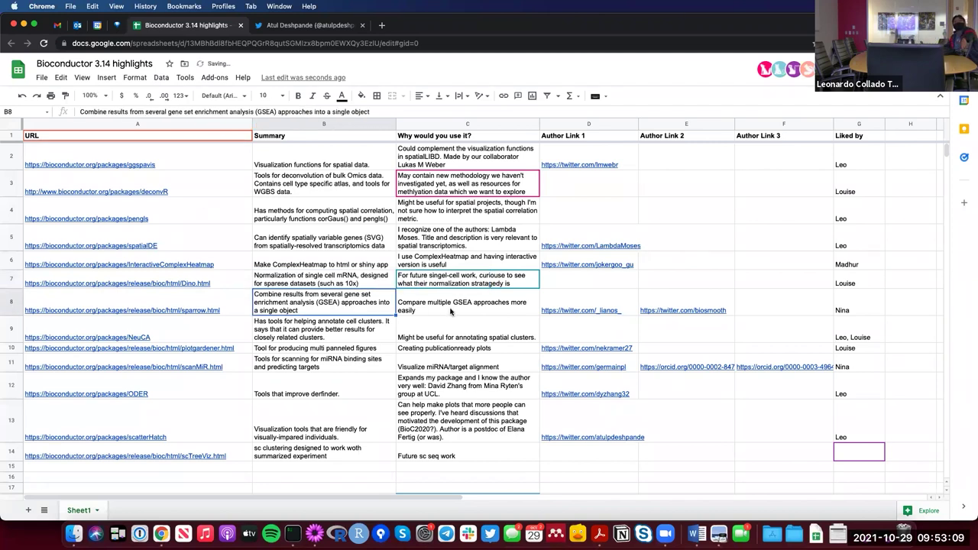
click(334, 260)
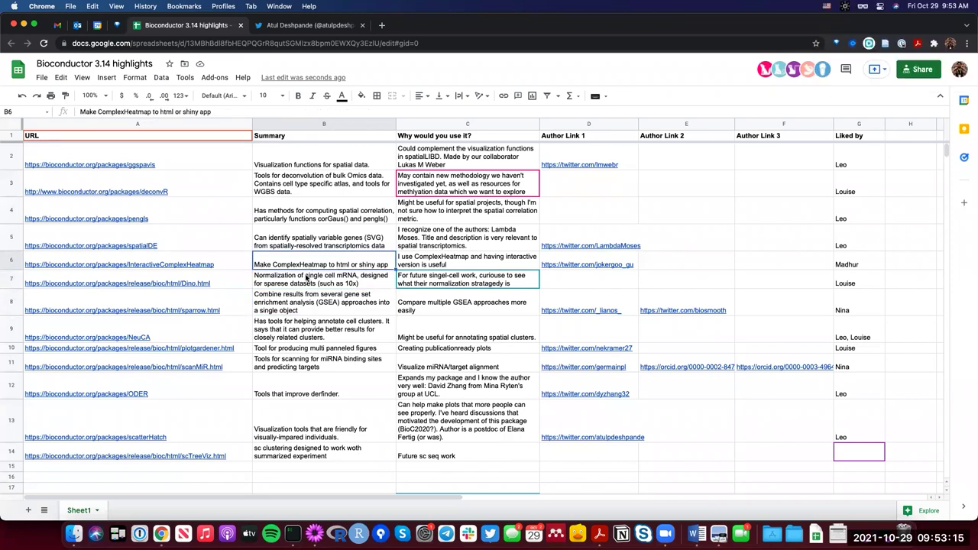
click(223, 279)
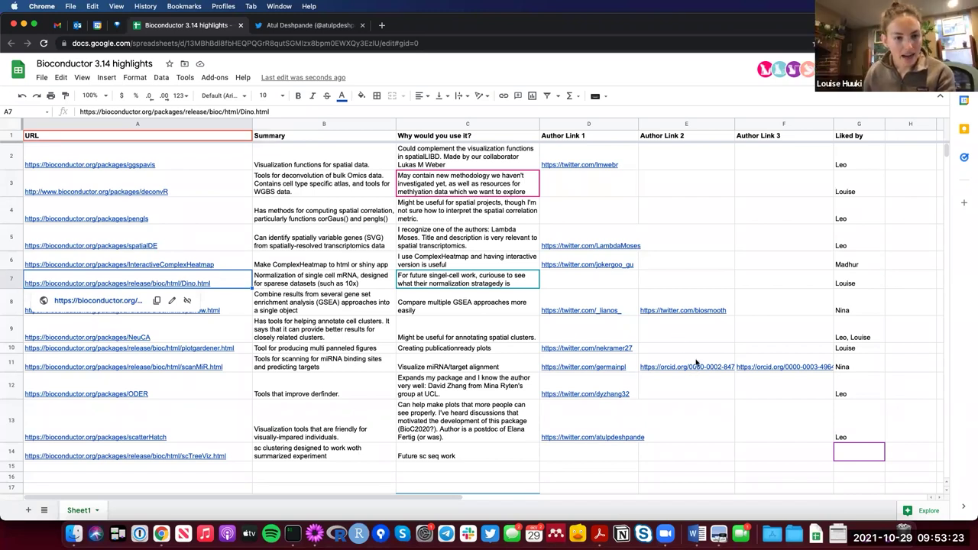
click(186, 112)
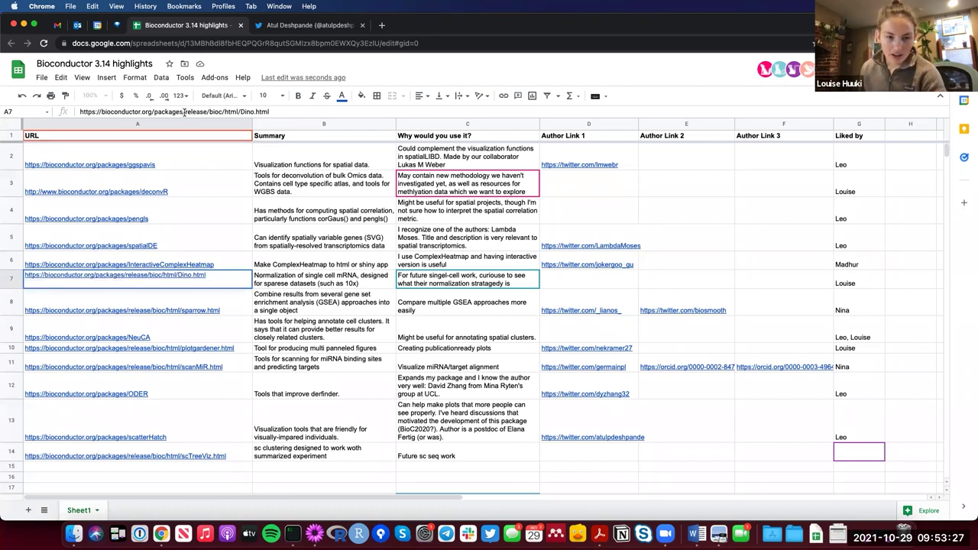
drag(185, 112, 243, 110)
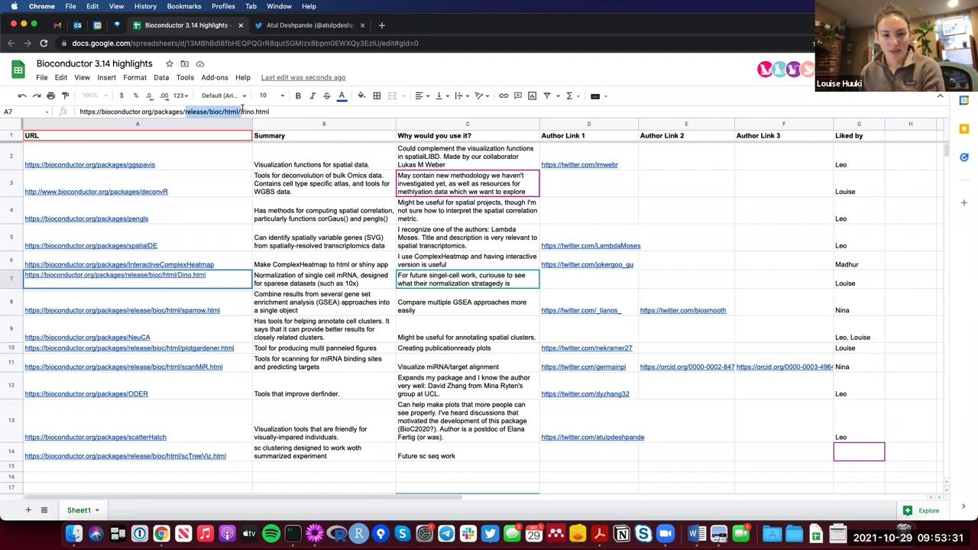
key(BackSpace)
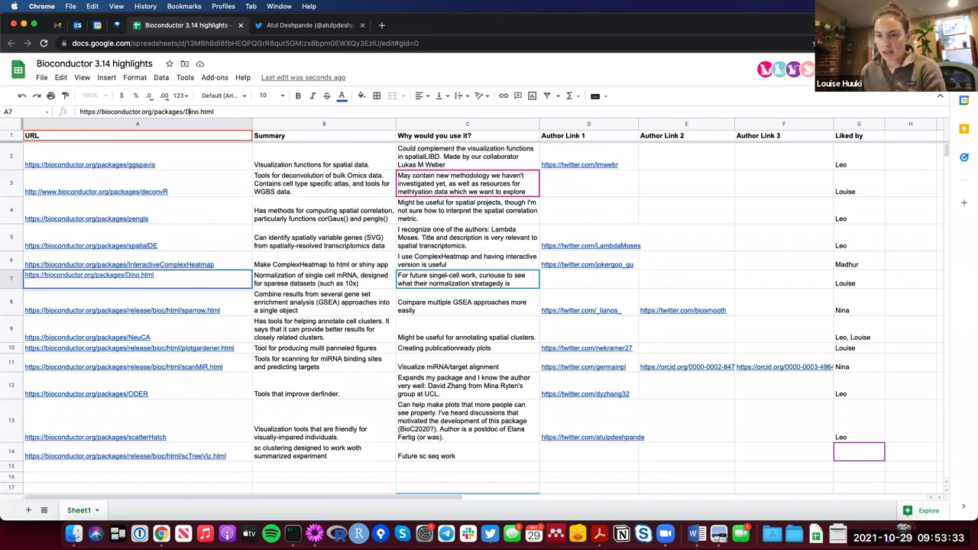
key(BackSpace)
key(BackSpace)
key(BackSpace)
key(BackSpace)
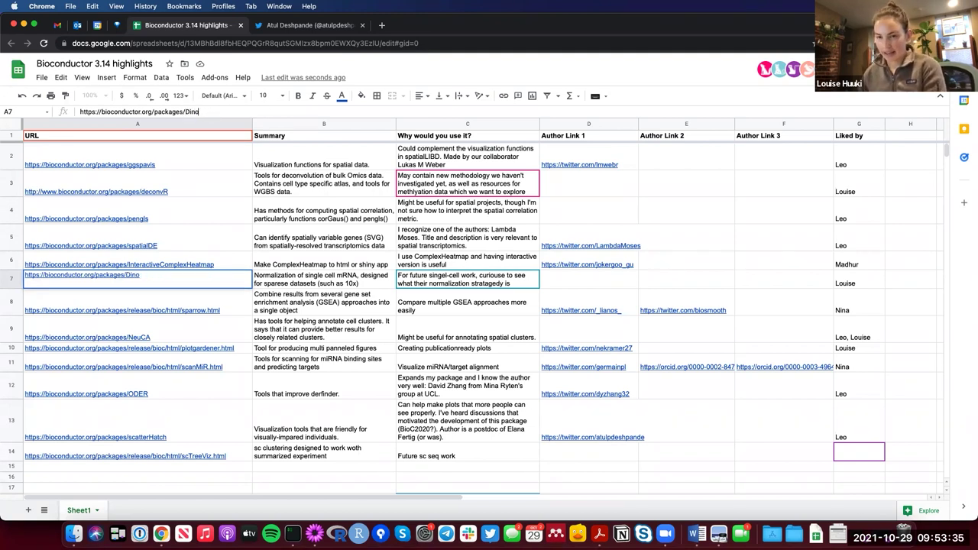
key(Return)
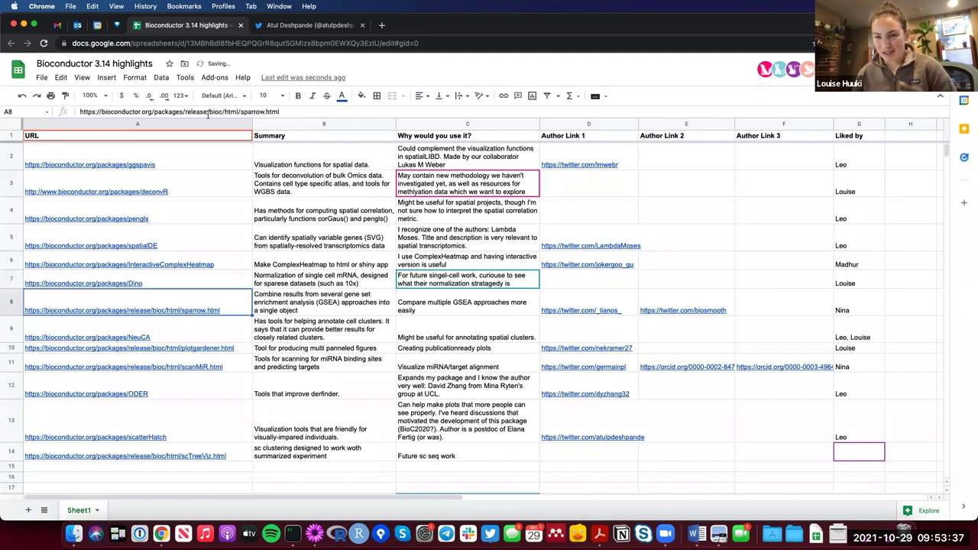
click(185, 113)
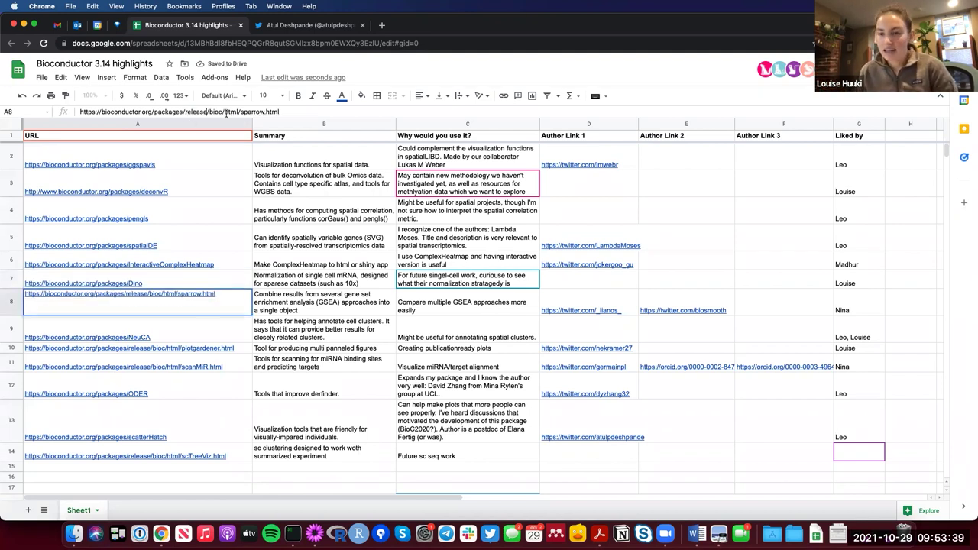
drag(241, 111, 185, 112)
key(BackSpace)
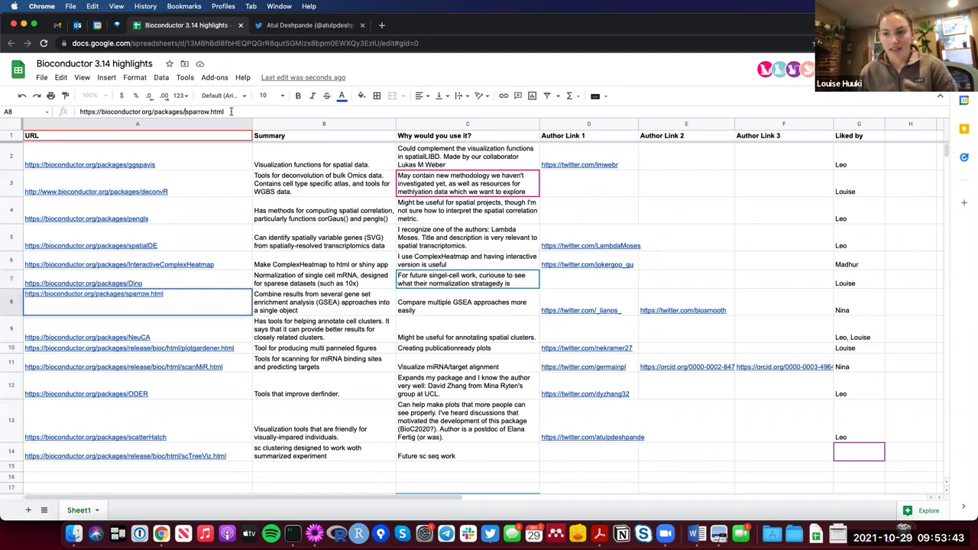
key(BackSpace)
key(BackSpace)
key(BackSpace)
key(BackSpace)
key(BackSpace)
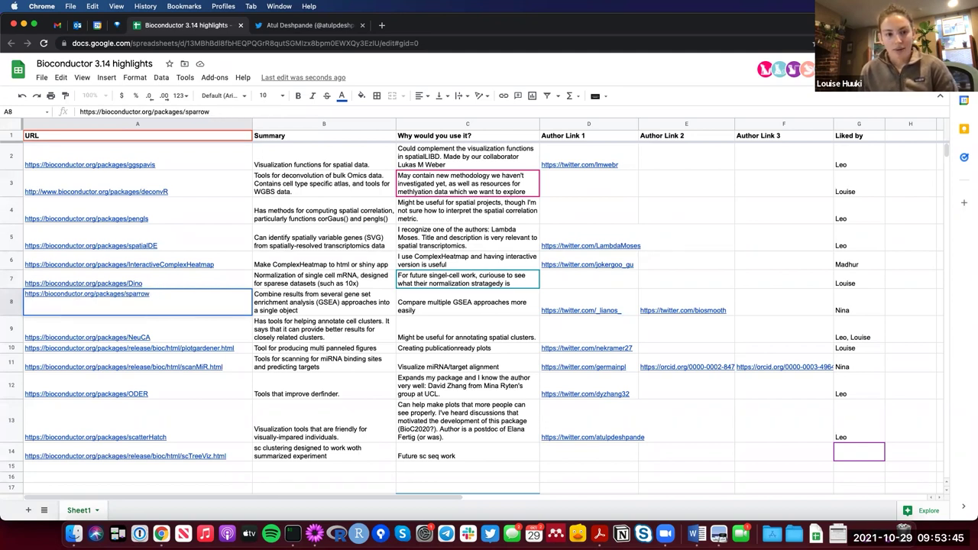
key(Return)
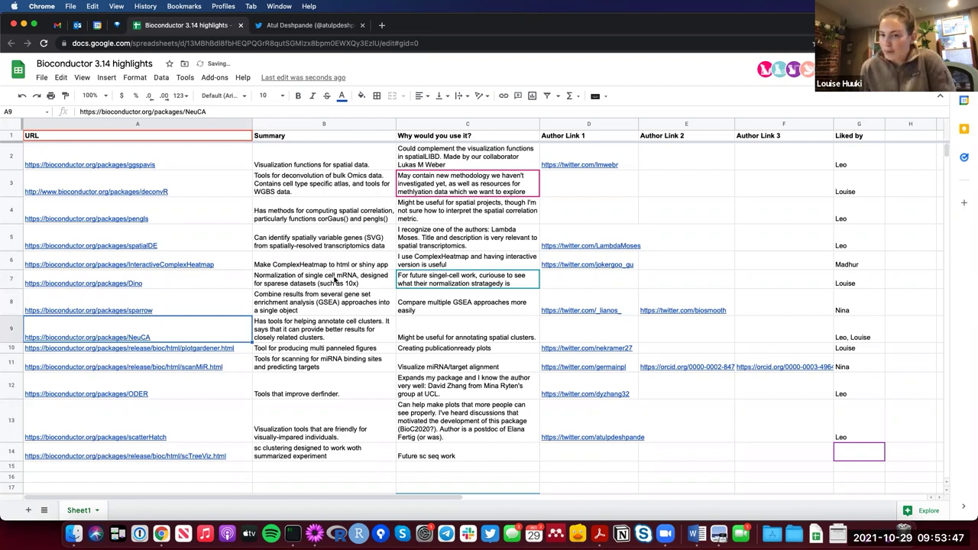
click(334, 280)
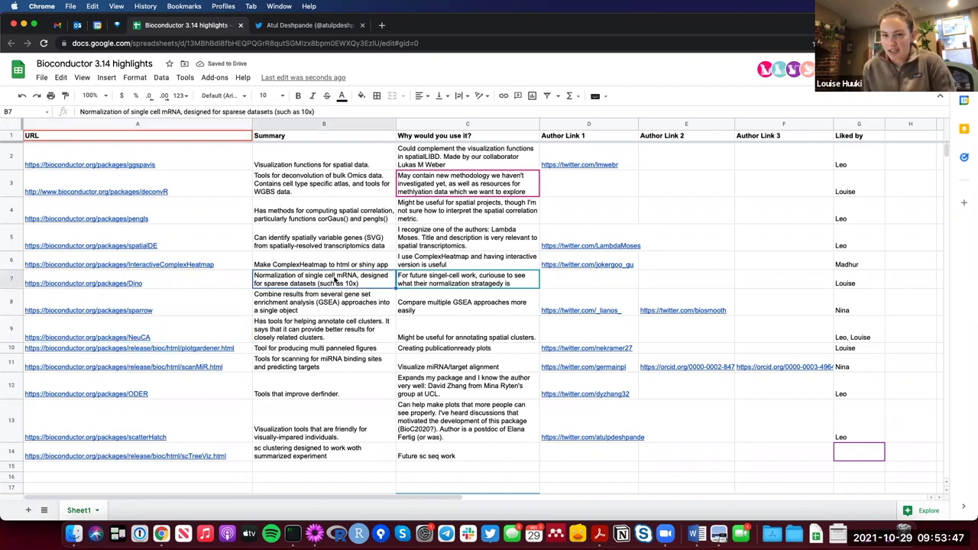
click(222, 308)
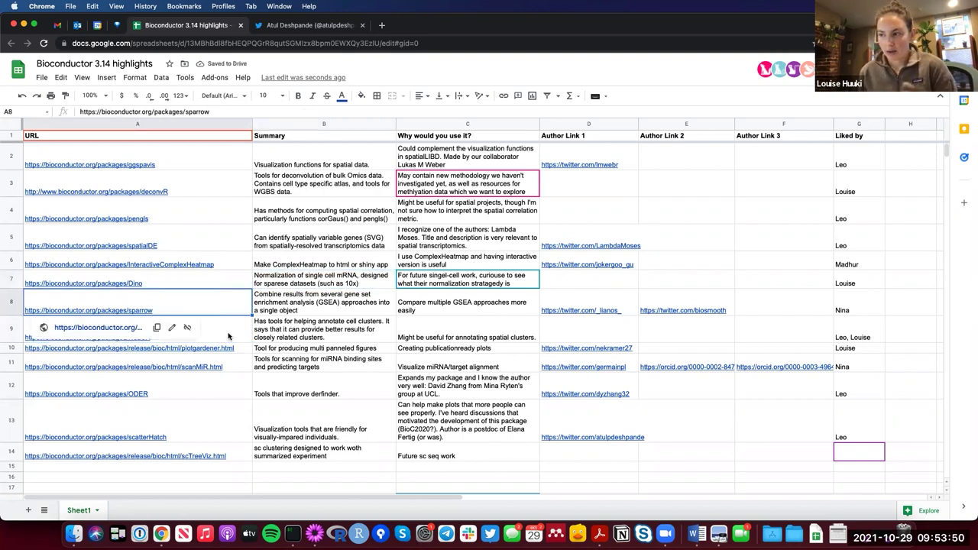
click(282, 336)
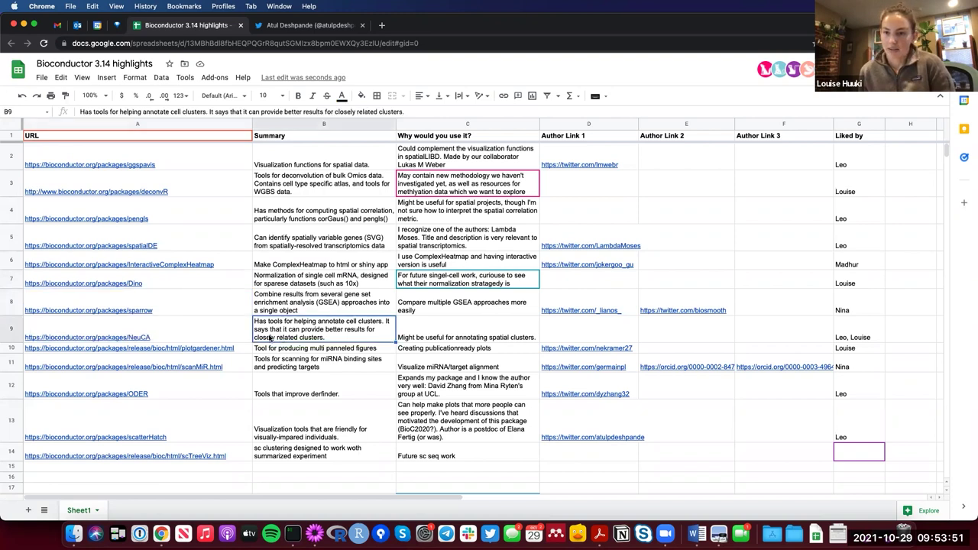
click(234, 350)
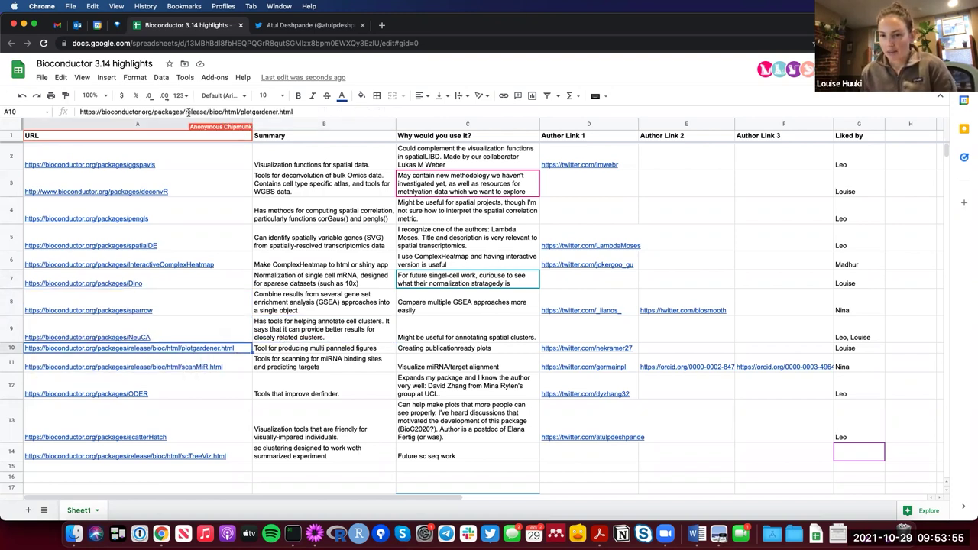
drag(185, 112, 239, 112)
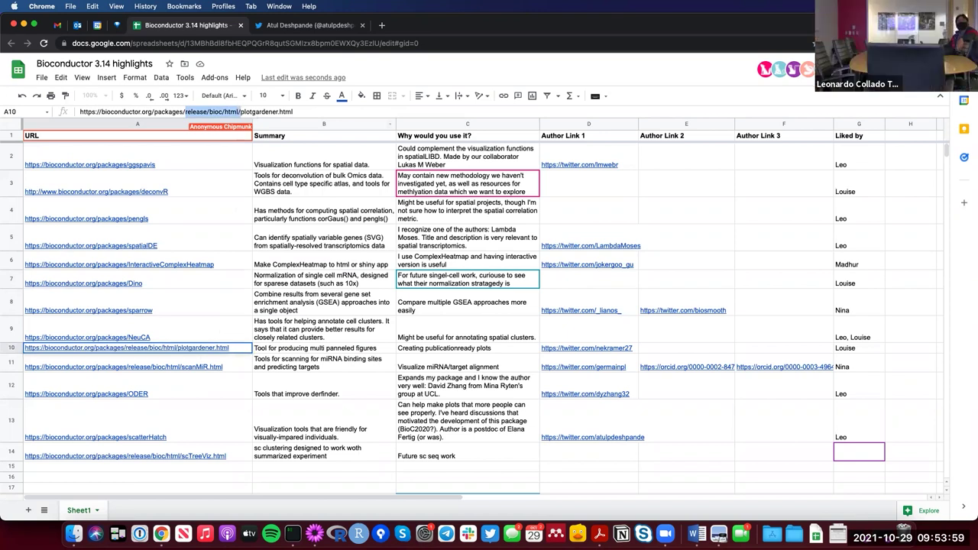
key(BackSpace)
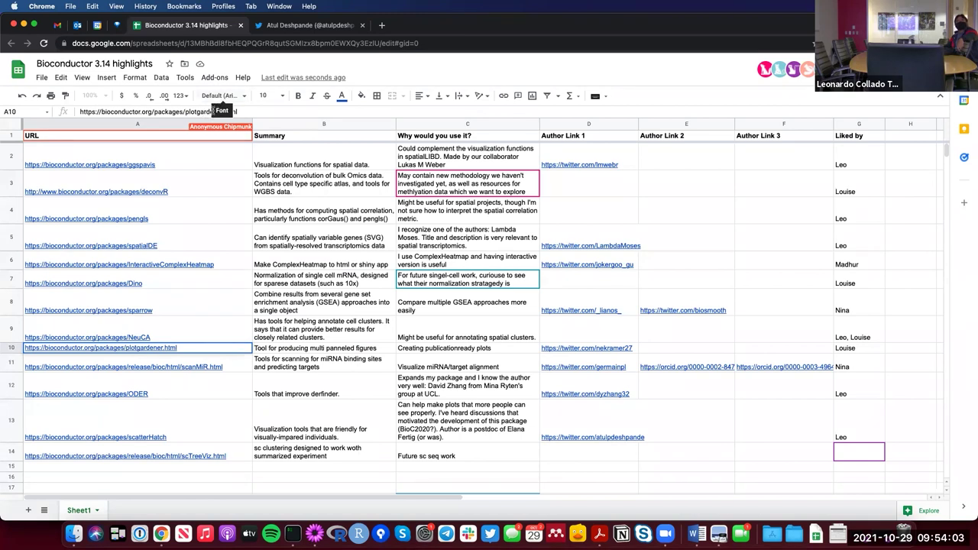
key(BackSpace)
key(BackSpace)
key(BackSpace)
key(BackSpace)
key(BackSpace)
key(Return)
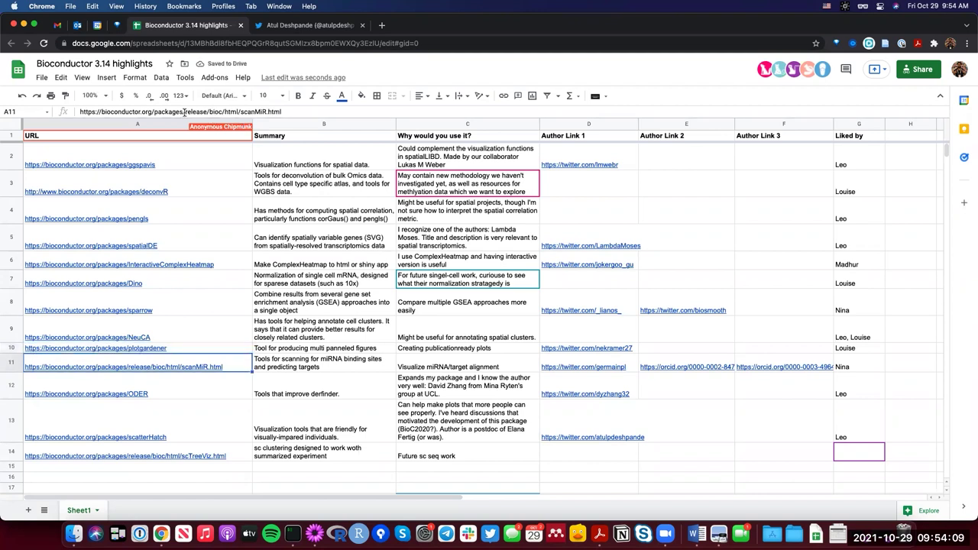
click(237, 112)
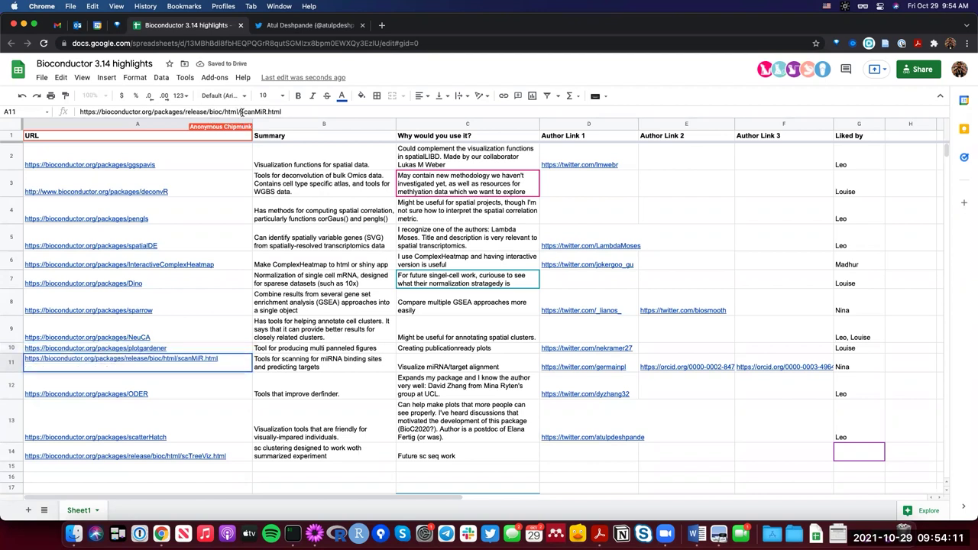
drag(241, 112, 196, 114)
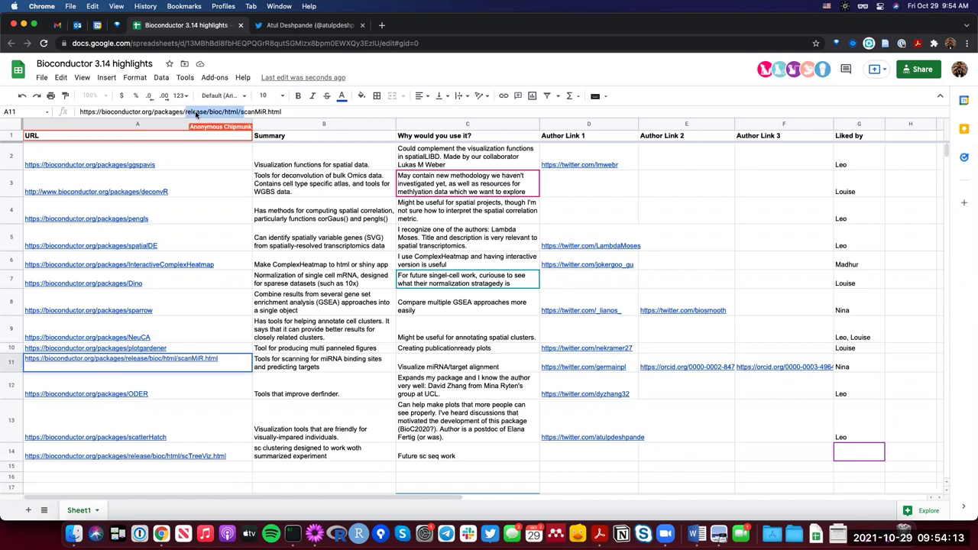
key(BackSpace)
text(s)
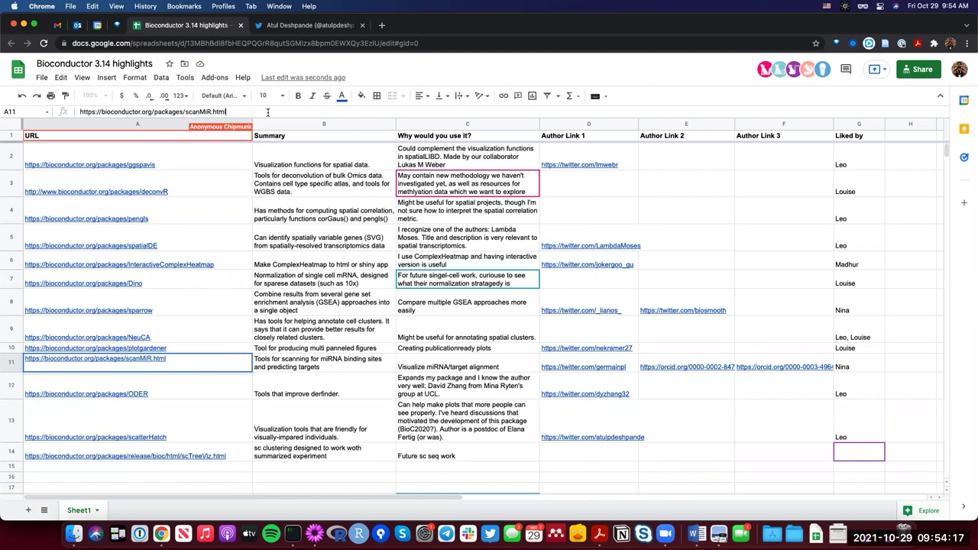
key(BackSpace)
key(BackSpace)
key(BackSpace)
key(BackSpace)
key(BackSpace)
key(Return)
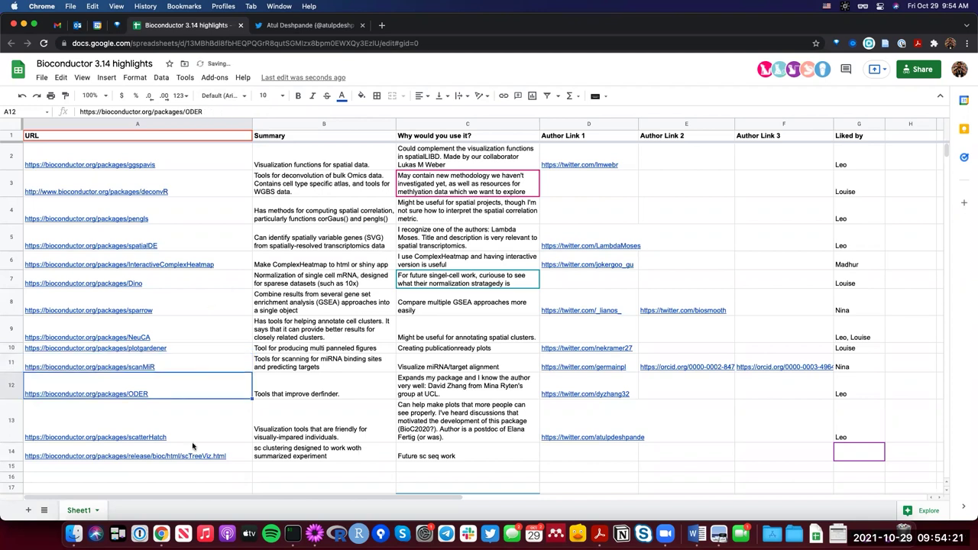
click(219, 453)
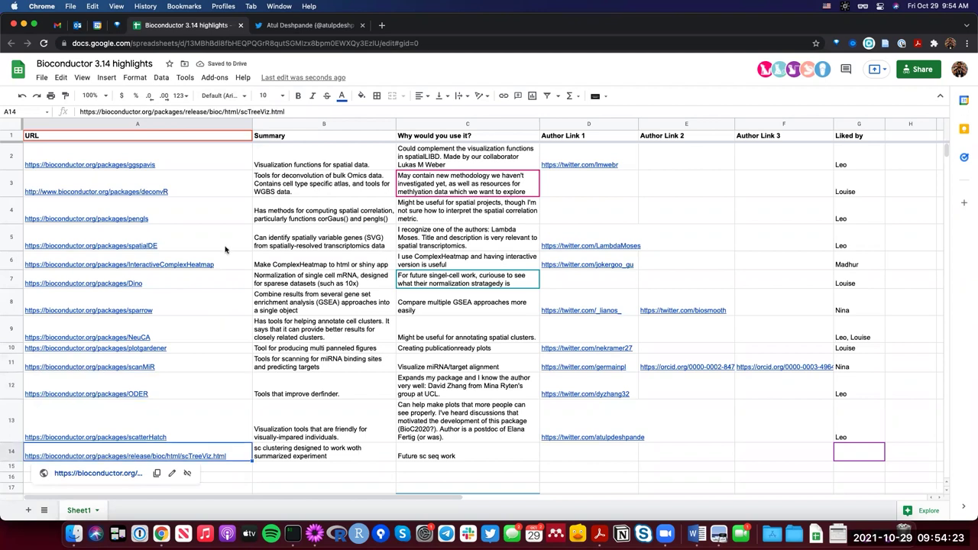
click(185, 112)
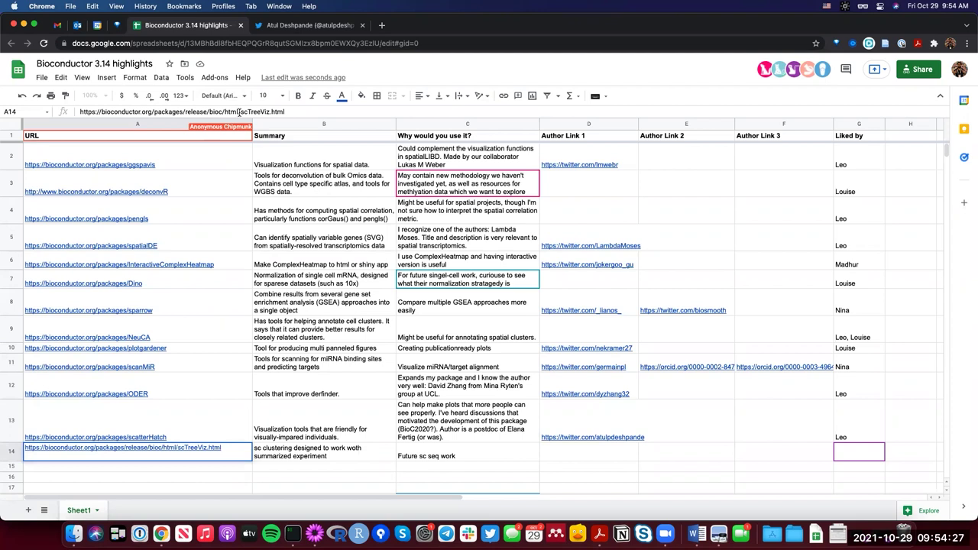
drag(239, 112, 185, 114)
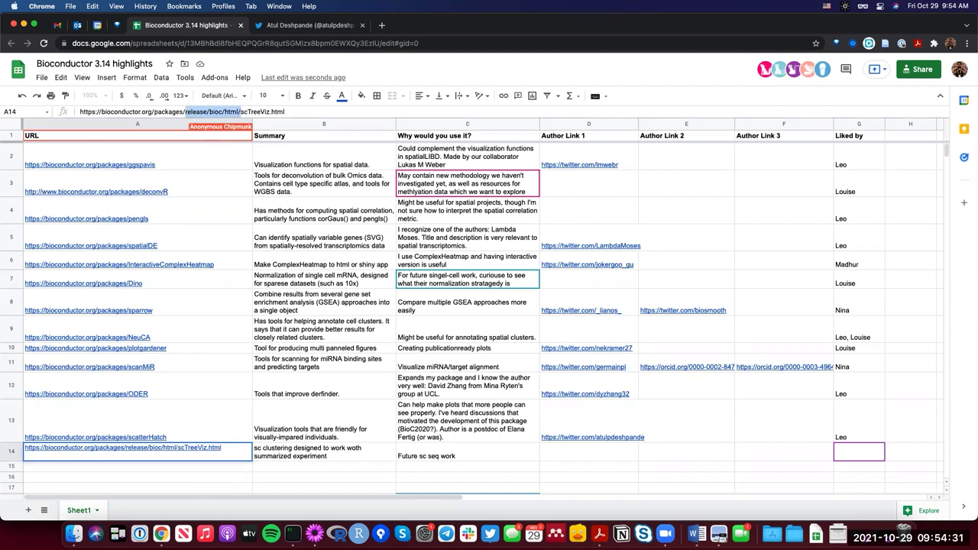
key(BackSpace)
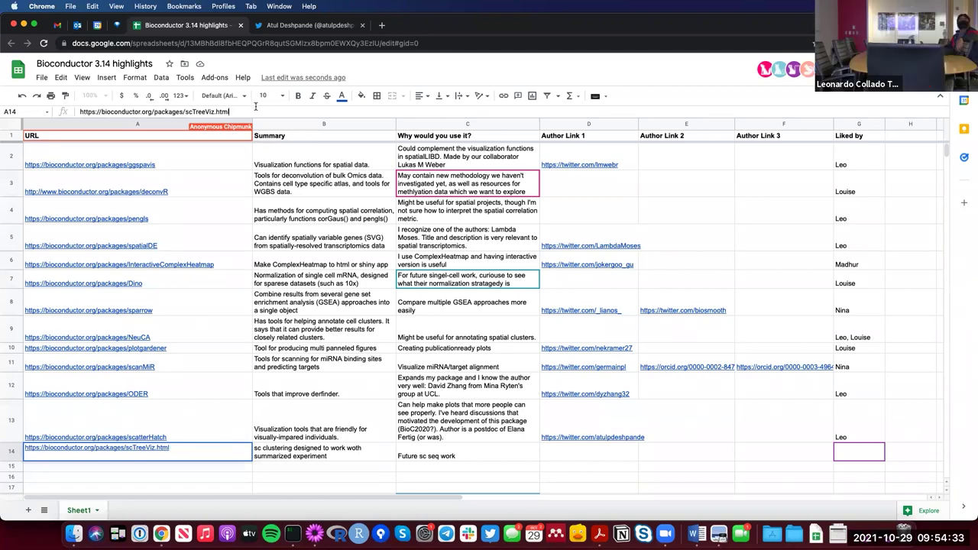
key(BackSpace)
key(BackSpace)
key(BackSpace)
key(BackSpace)
key(BackSpace)
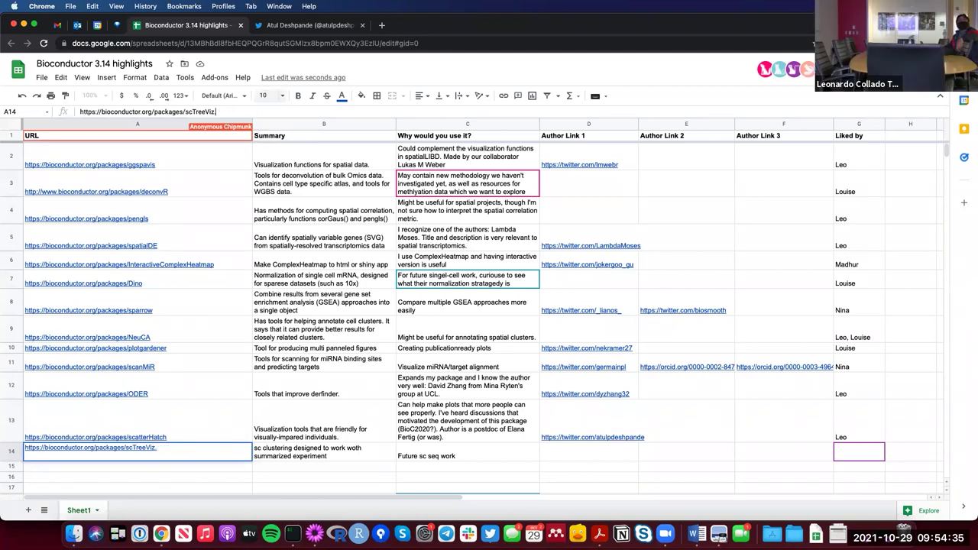
key(Return)
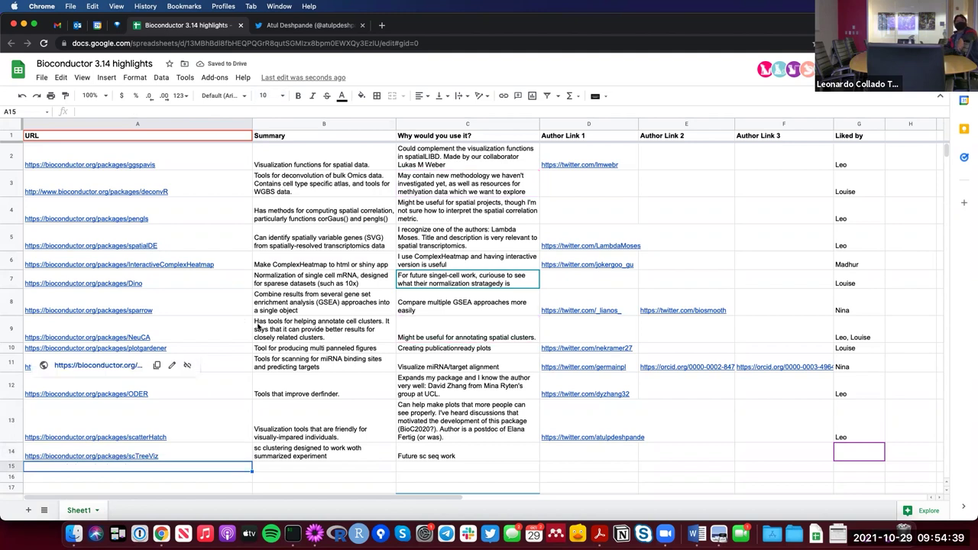
Review the summary, package link and reason for use in the NeuCA row.
click(326, 321)
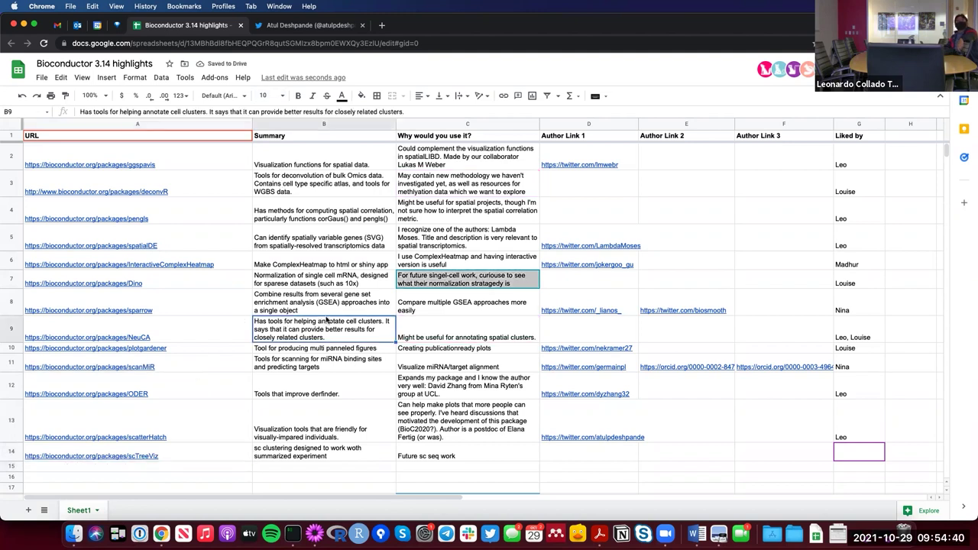
click(195, 331)
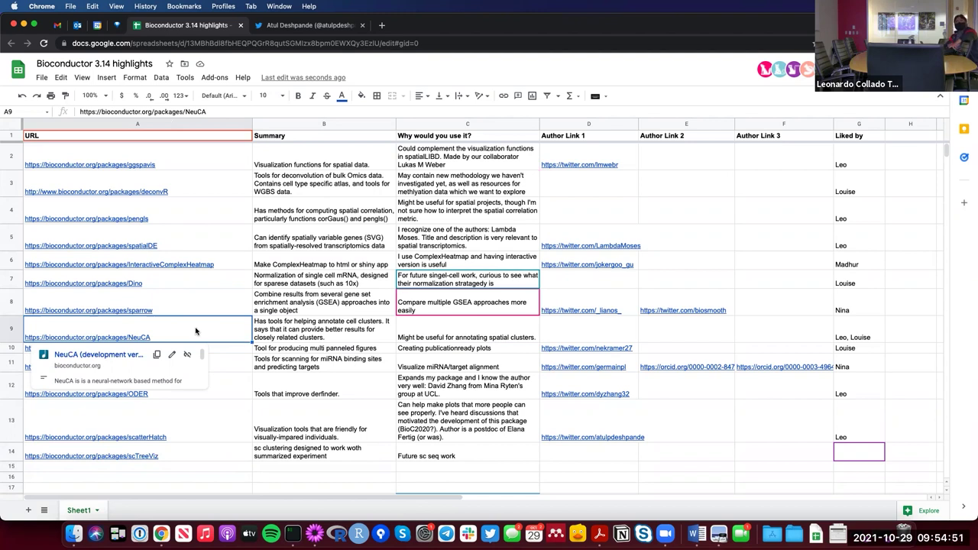
click(335, 334)
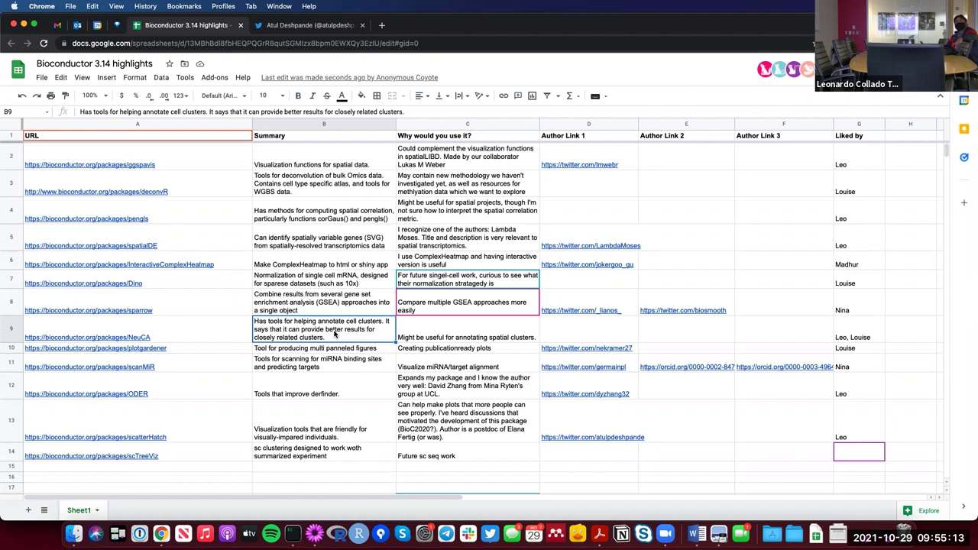
click(509, 336)
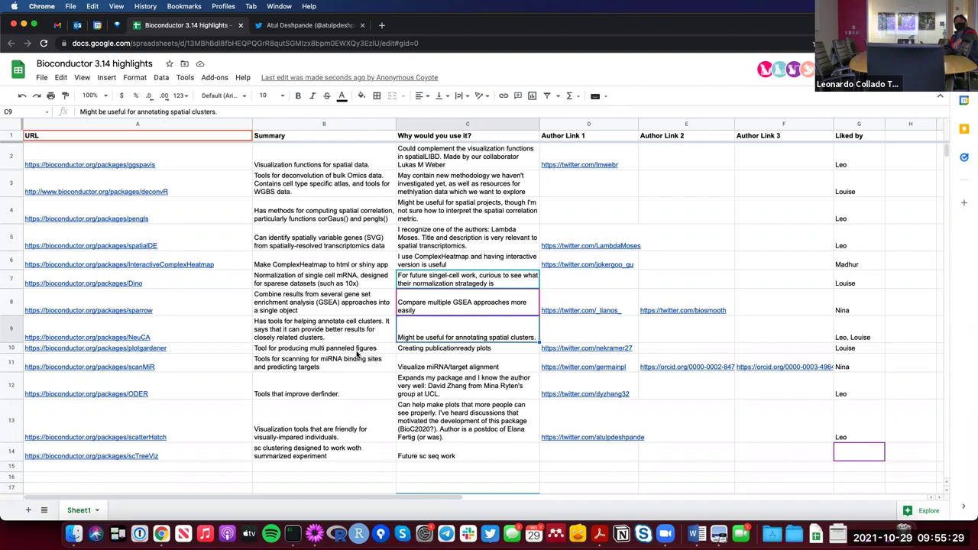
click(214, 336)
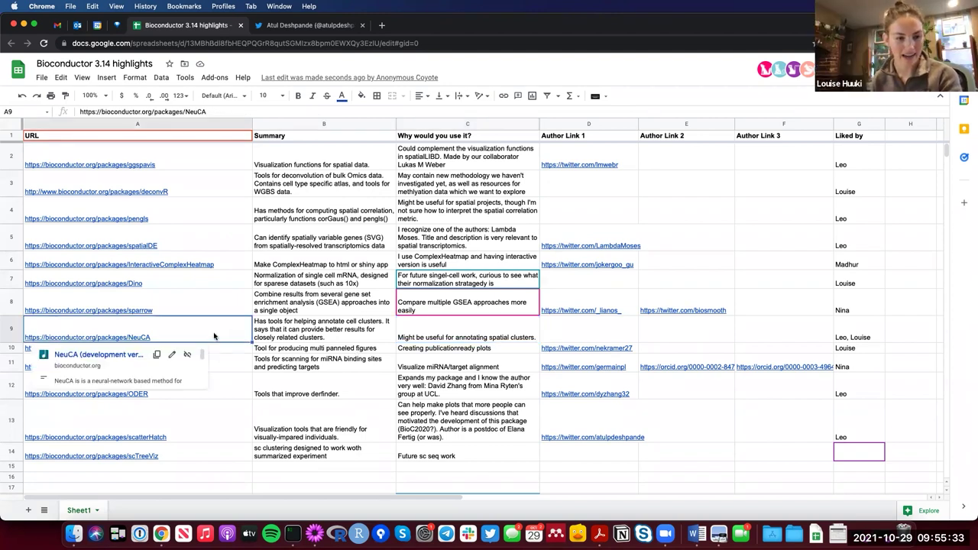
Correct the plotgardener reason for use in C10 to "Creating publication-ready plots".
click(309, 352)
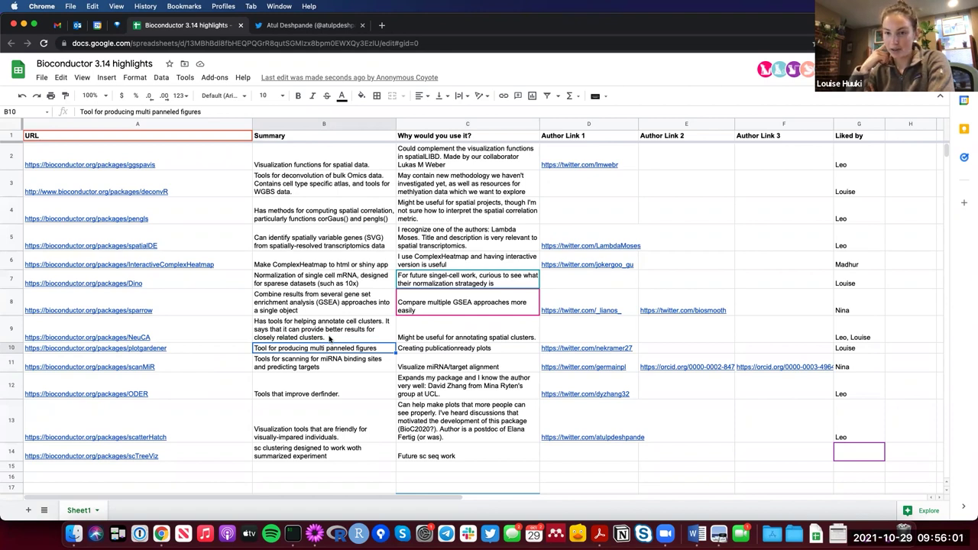
click(429, 350)
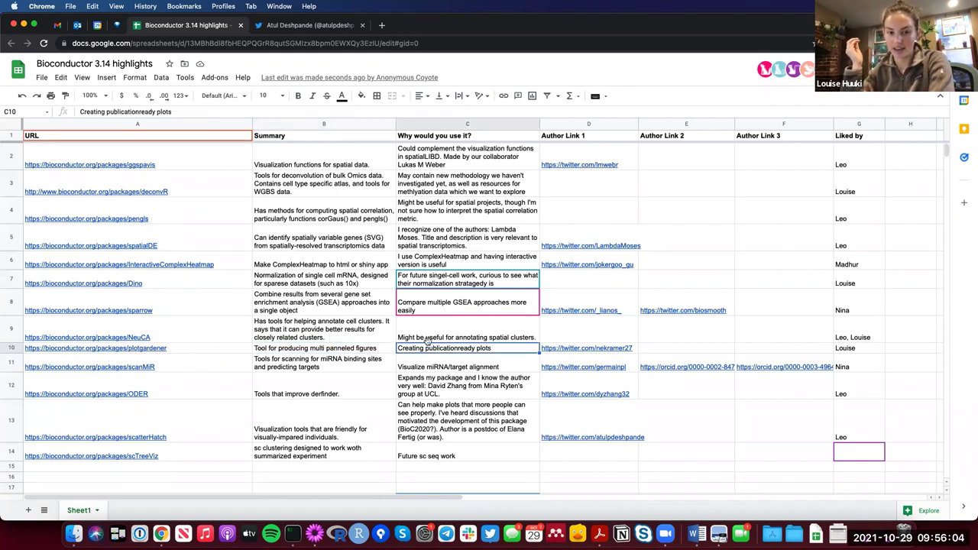
click(140, 112)
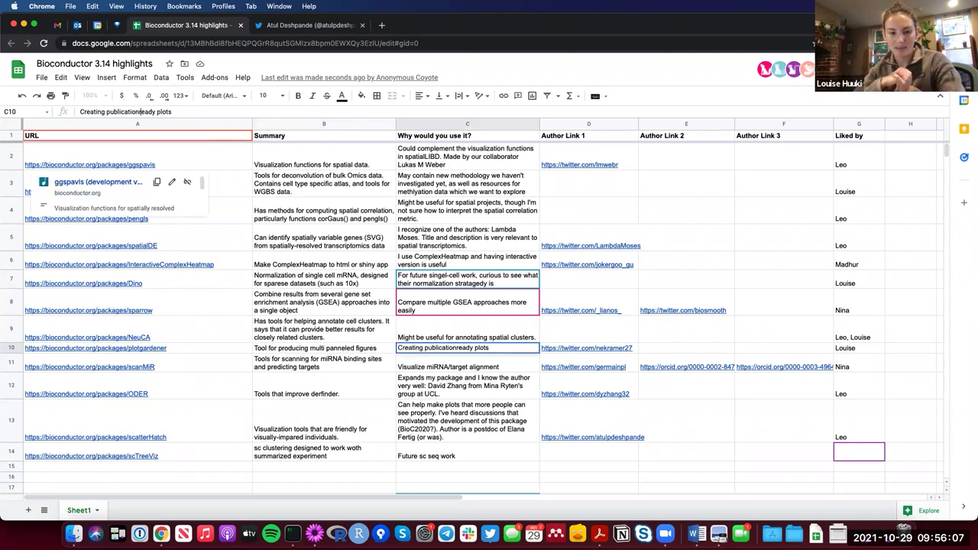
text(-)
key(Return)
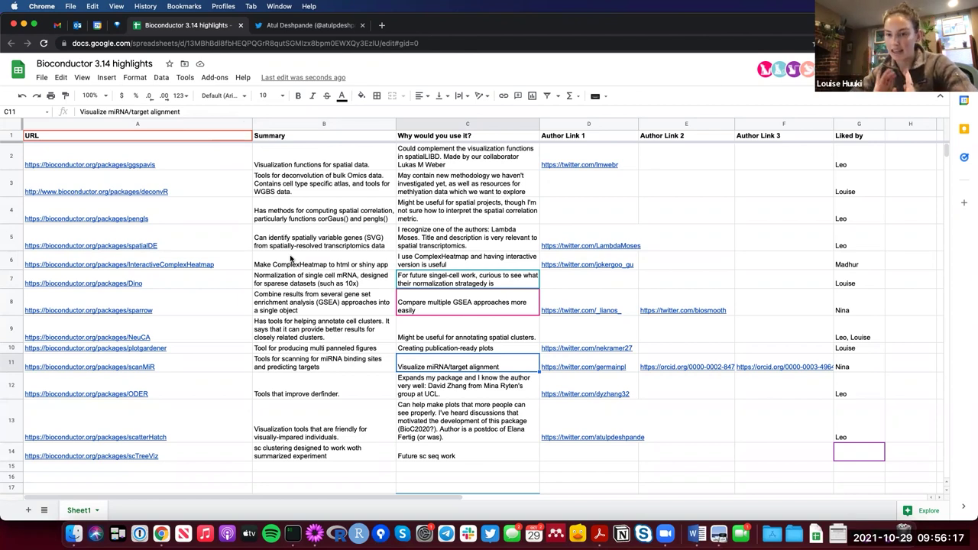
click(230, 351)
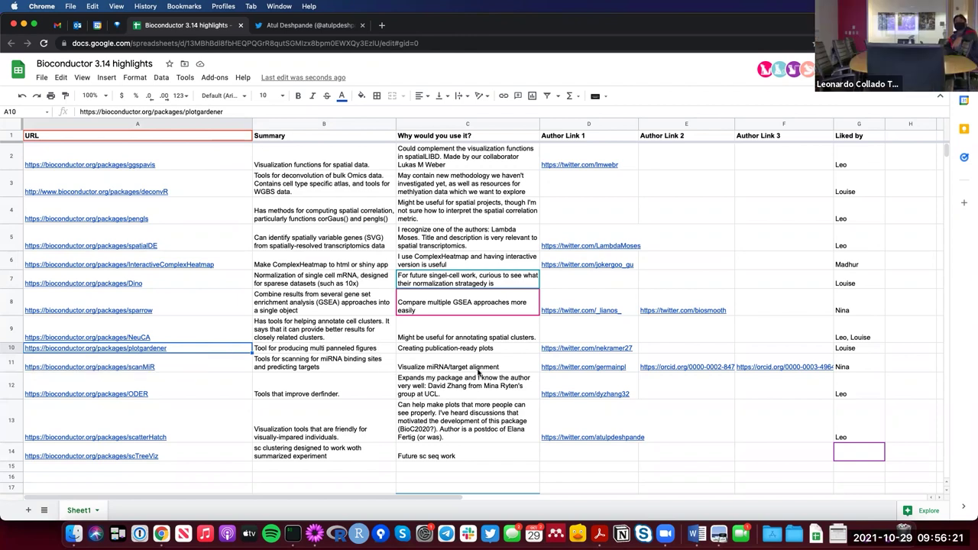
Review the package link, summary and reason for use in the scanMiR row, and the summary and reason in the ODER row.
click(468, 368)
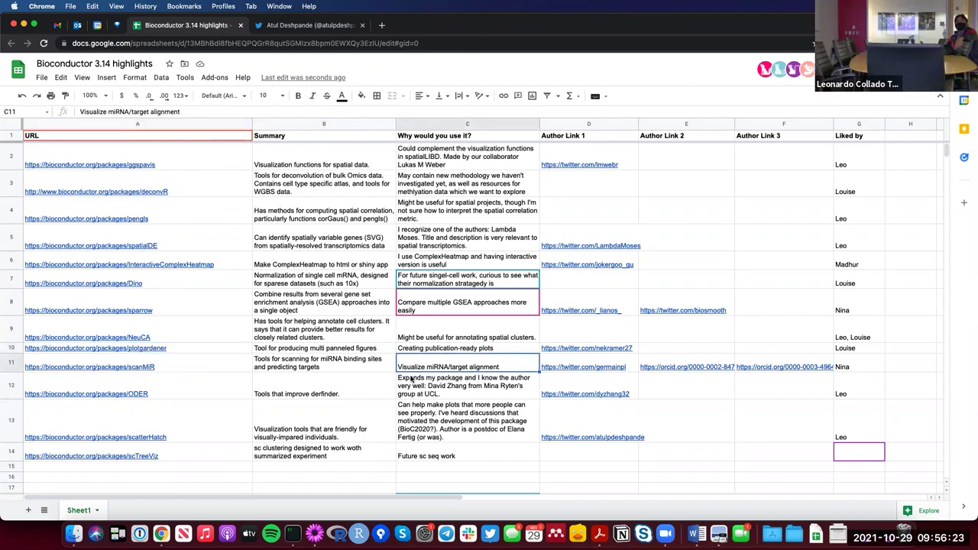
click(289, 370)
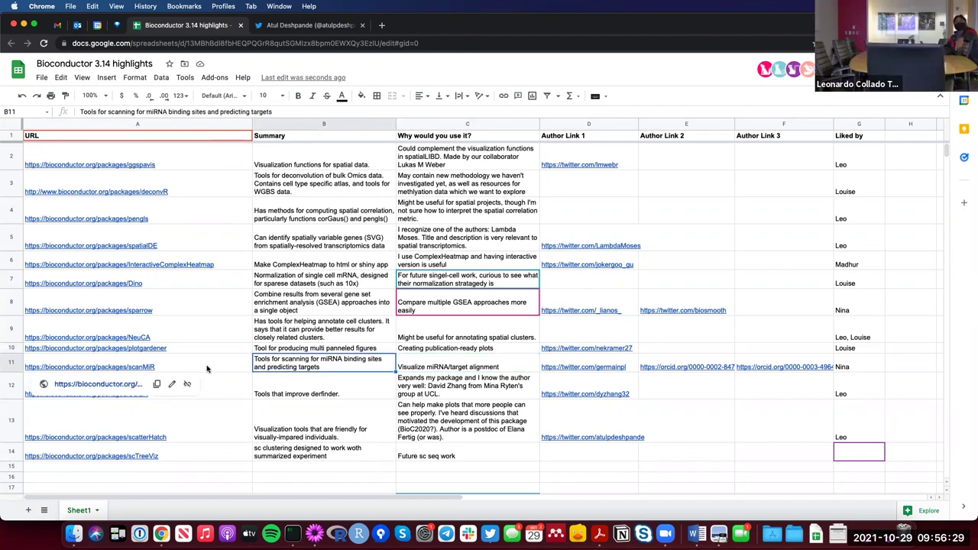
click(207, 369)
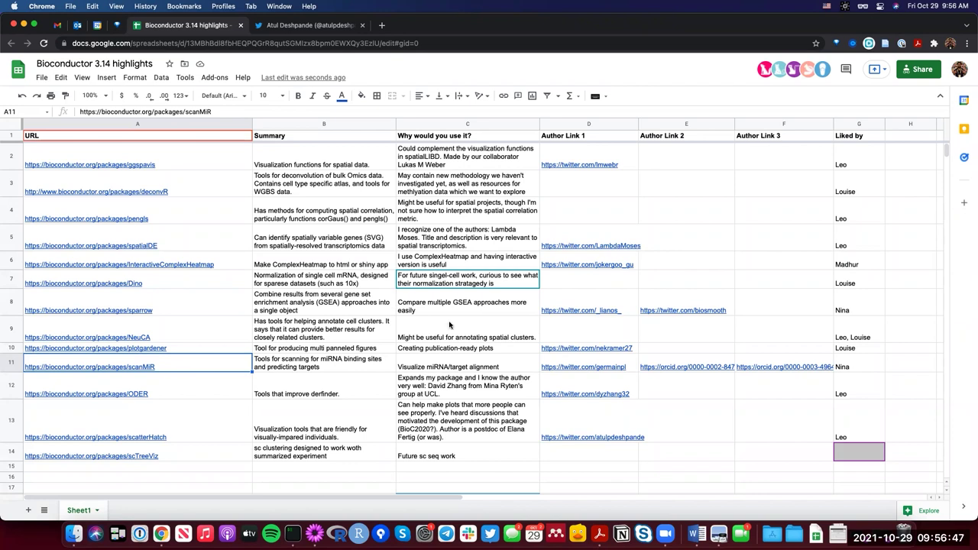
click(451, 286)
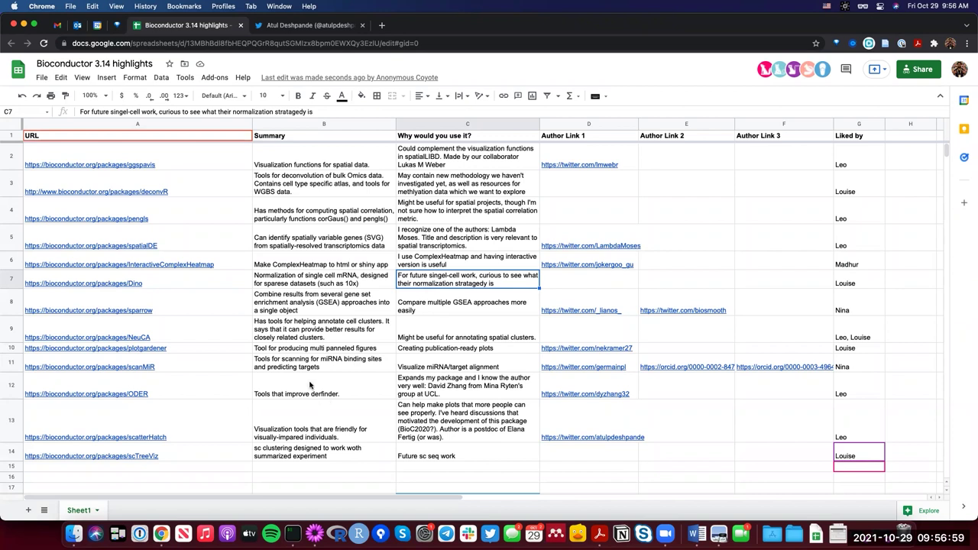
click(185, 370)
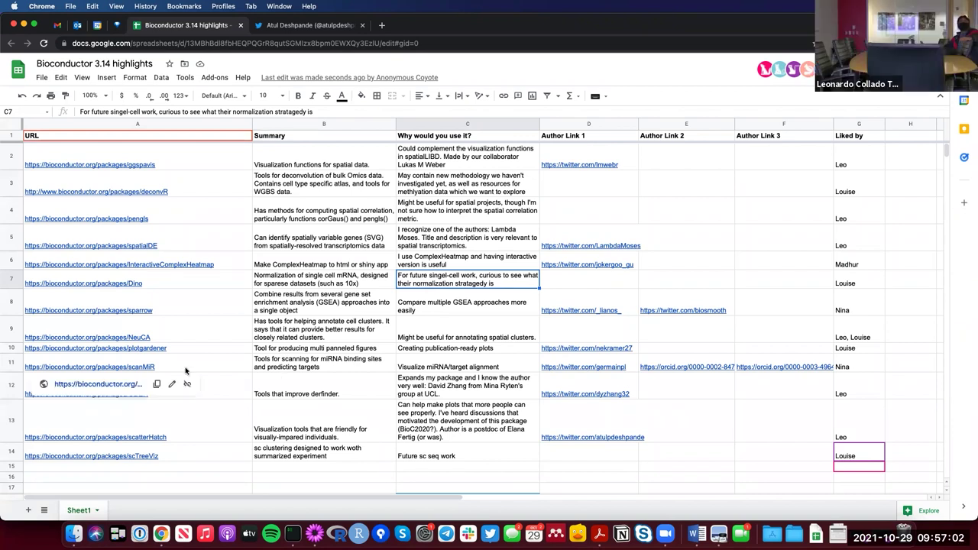
click(296, 364)
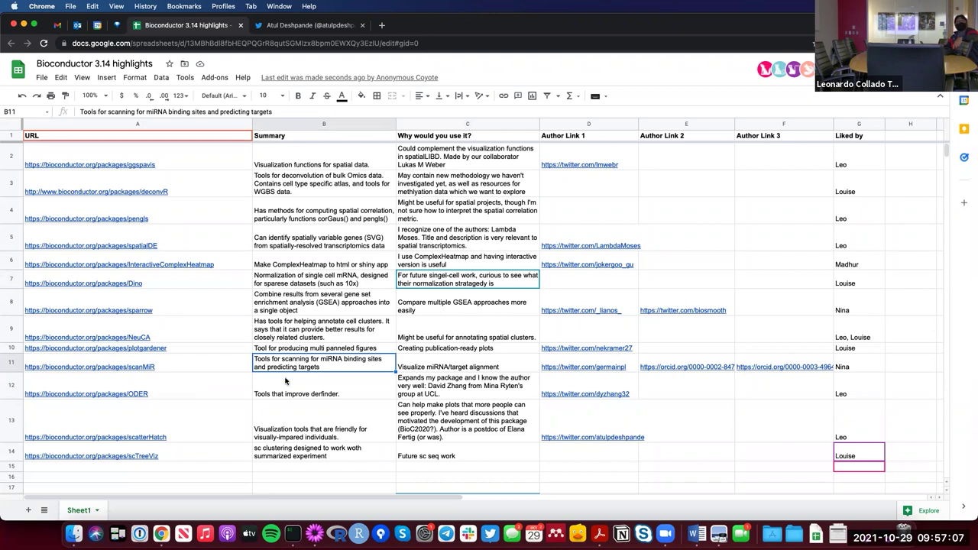
click(288, 384)
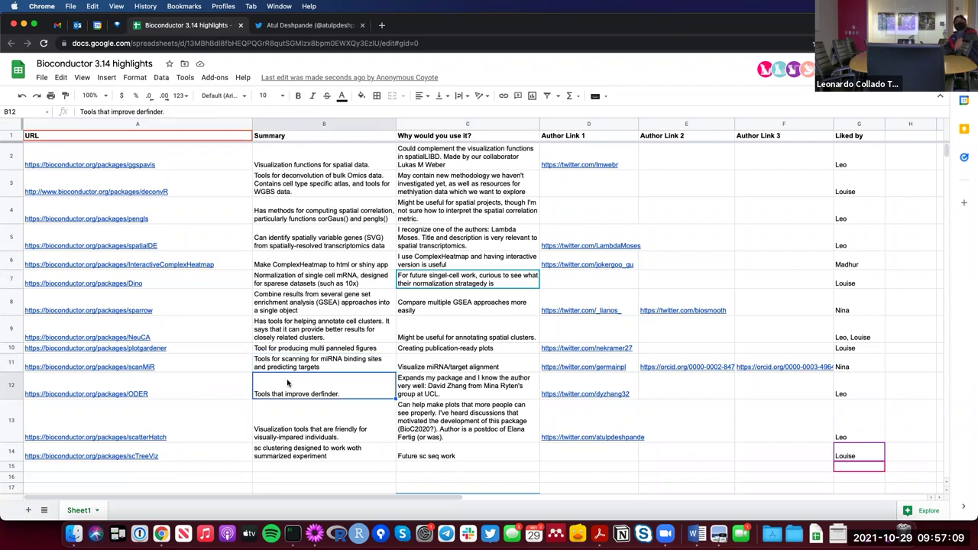
click(206, 366)
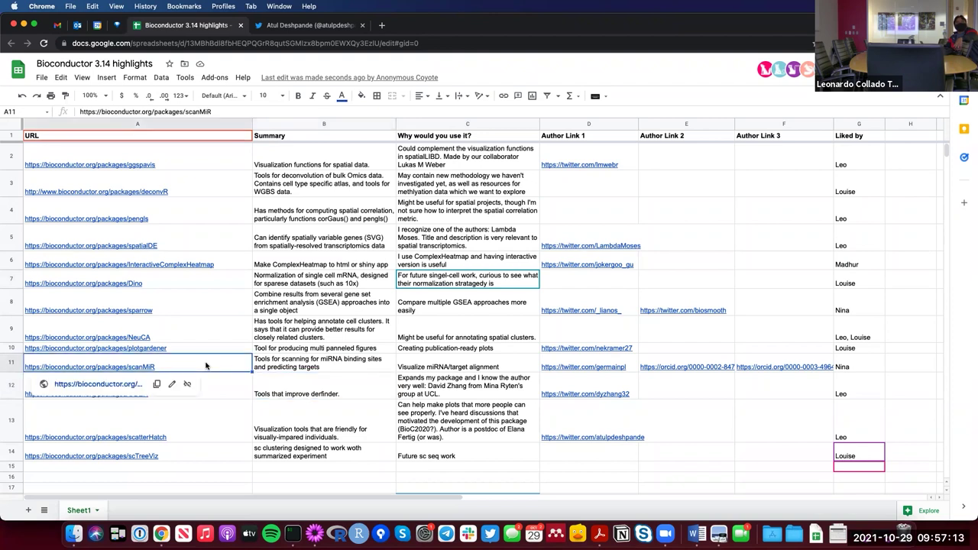
click(294, 393)
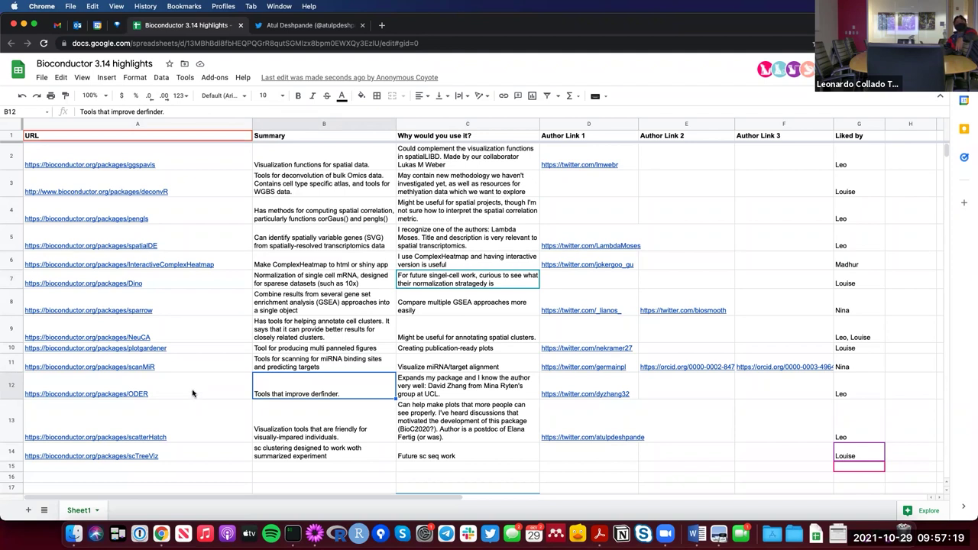
mouse_move(193, 393)
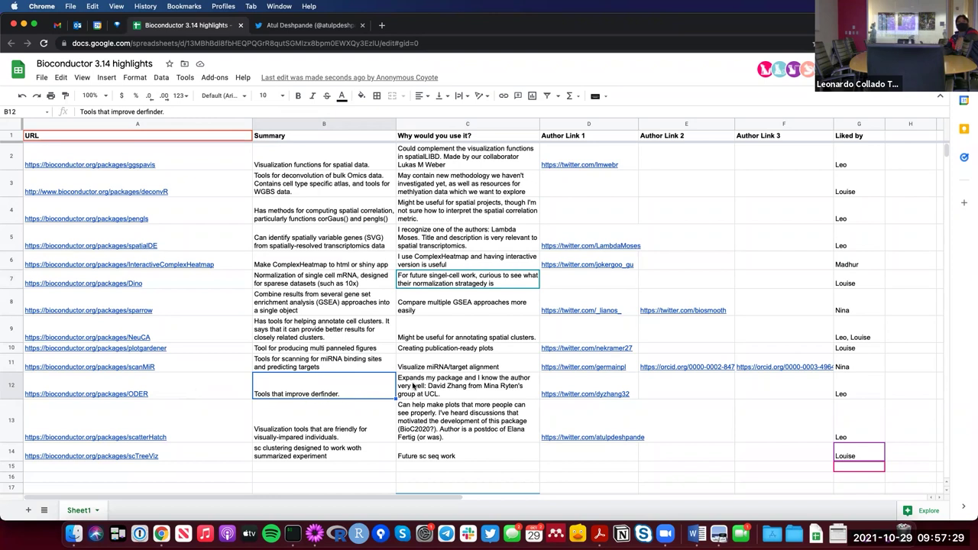
click(482, 393)
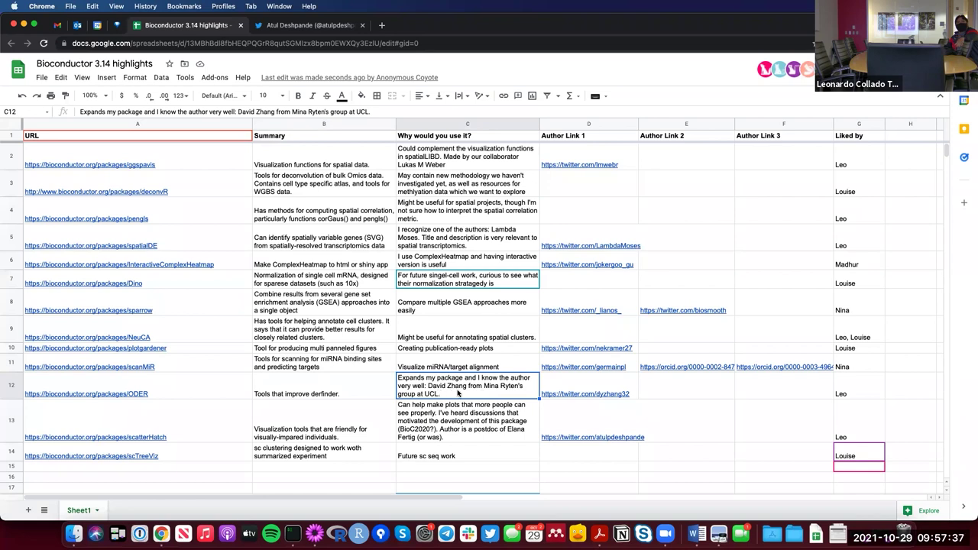
Review the summary, reason for use, author link and package link in the scatterHatch row.
click(288, 430)
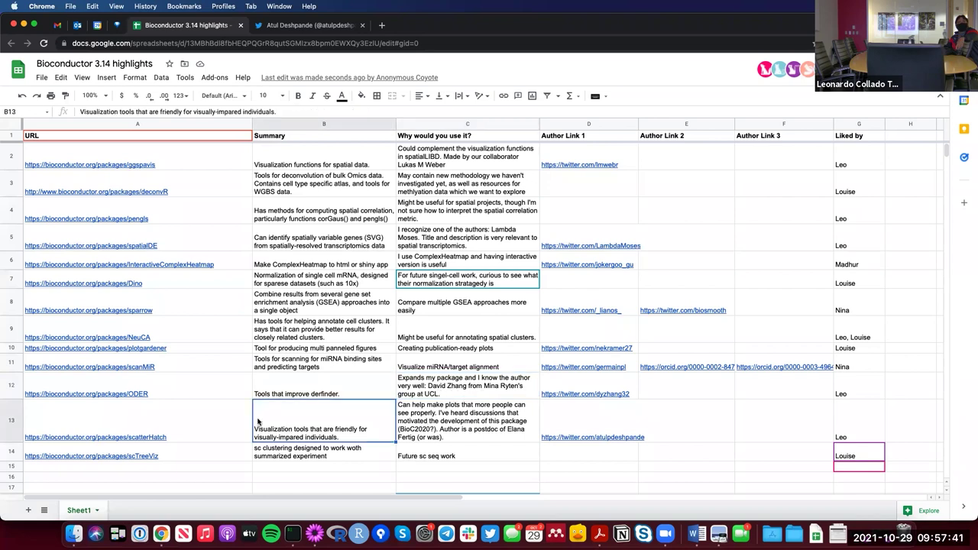
mouse_move(207, 427)
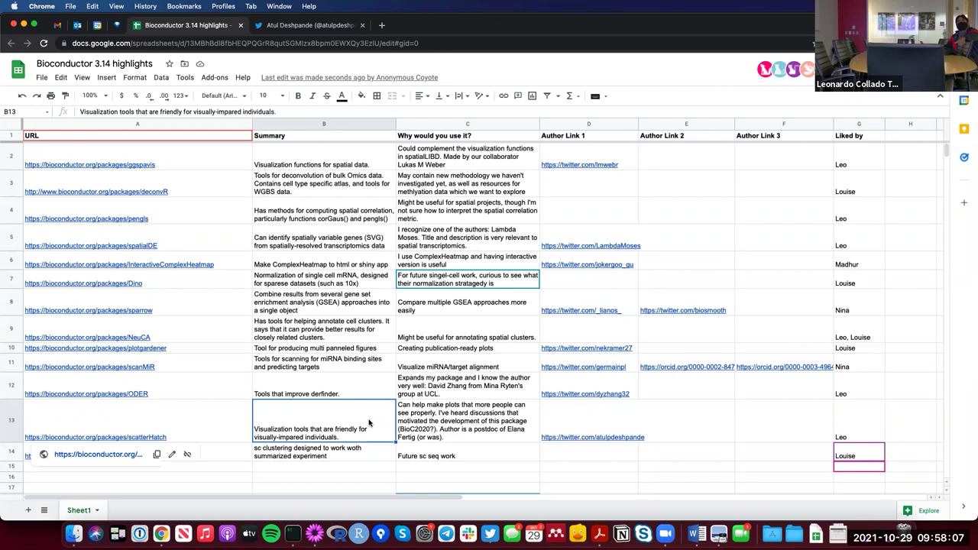
click(476, 430)
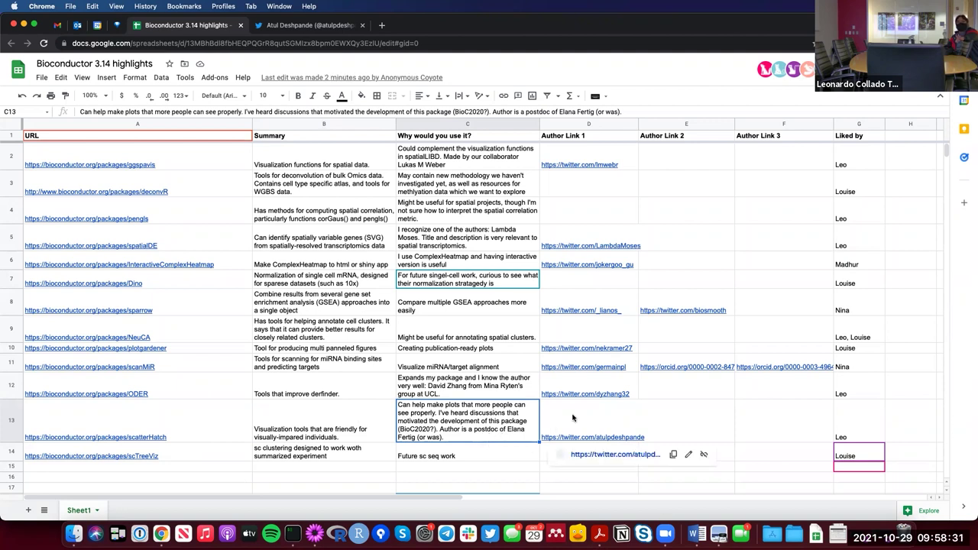
key(Right)
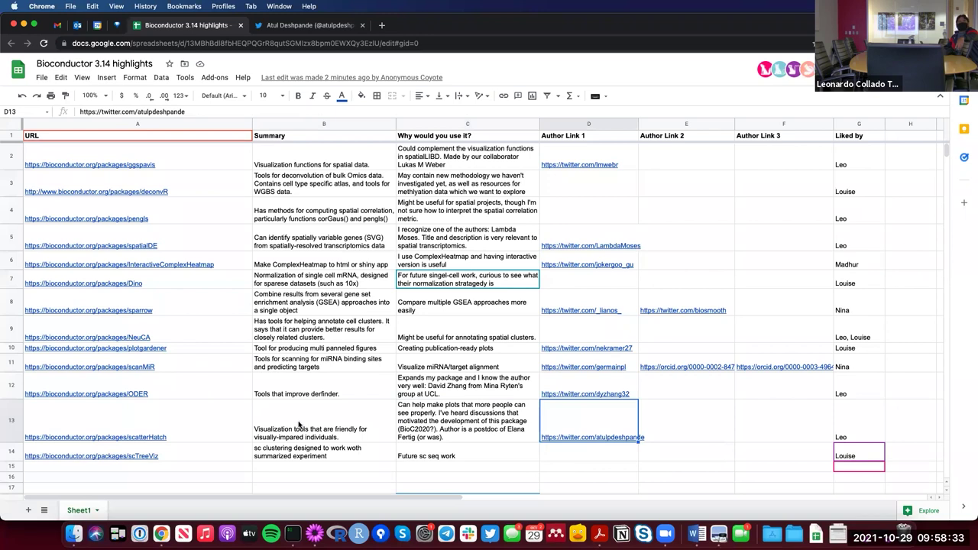
click(363, 413)
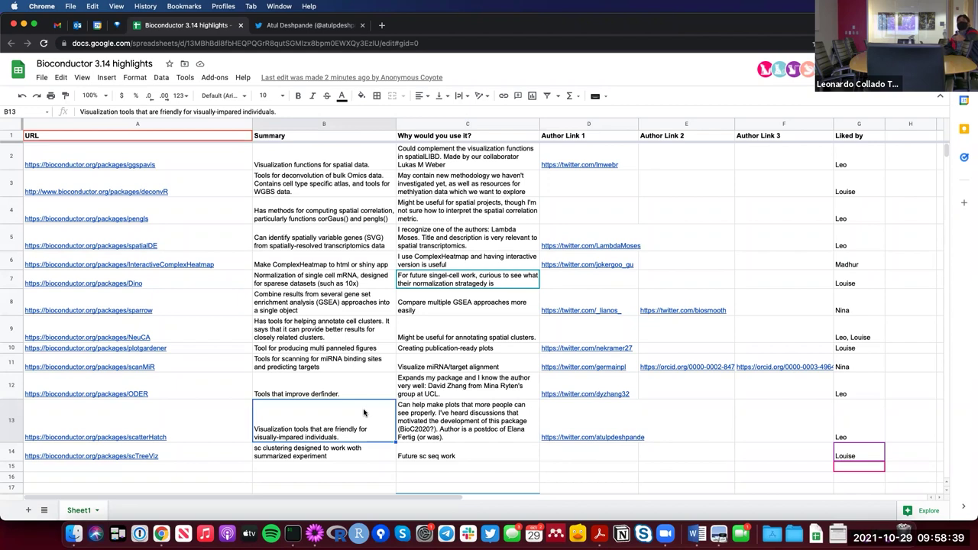
click(450, 413)
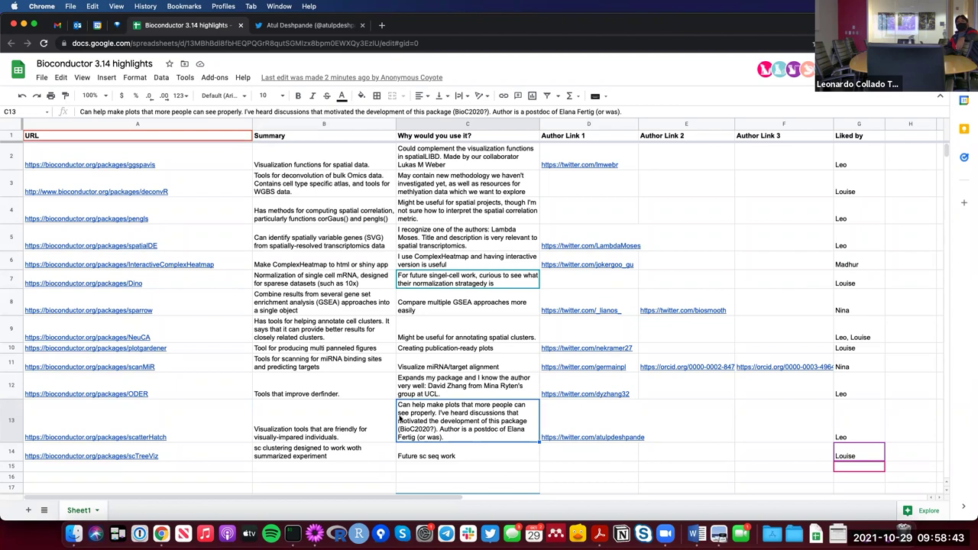
click(216, 428)
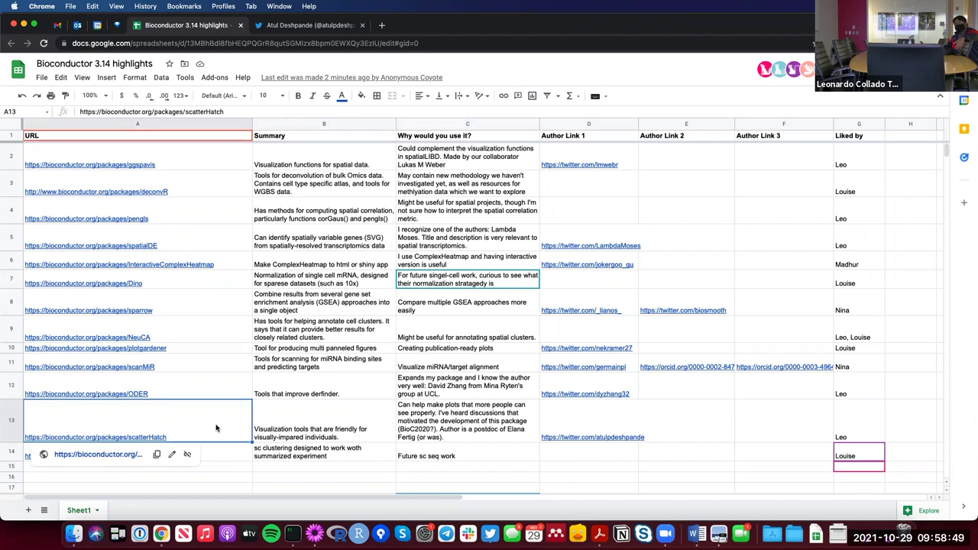
click(324, 425)
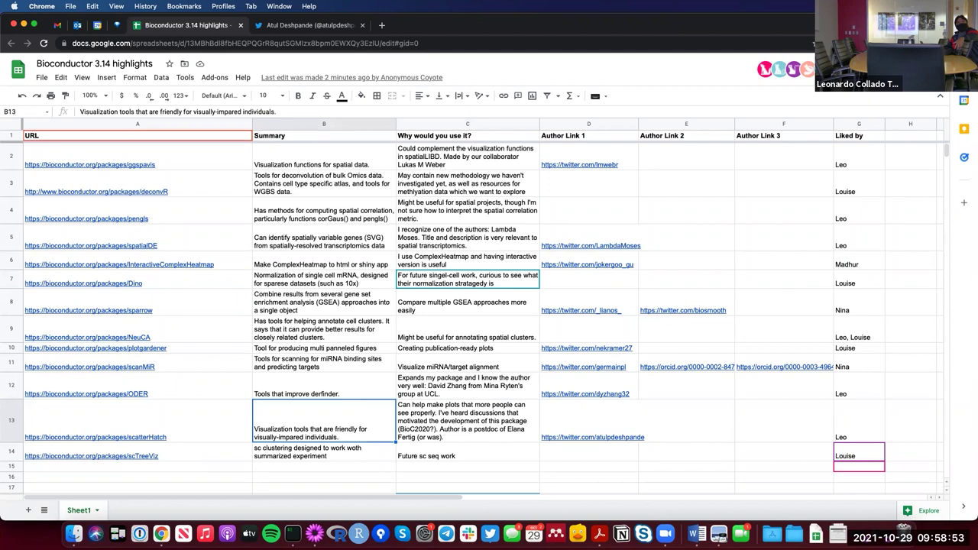
click(137, 420)
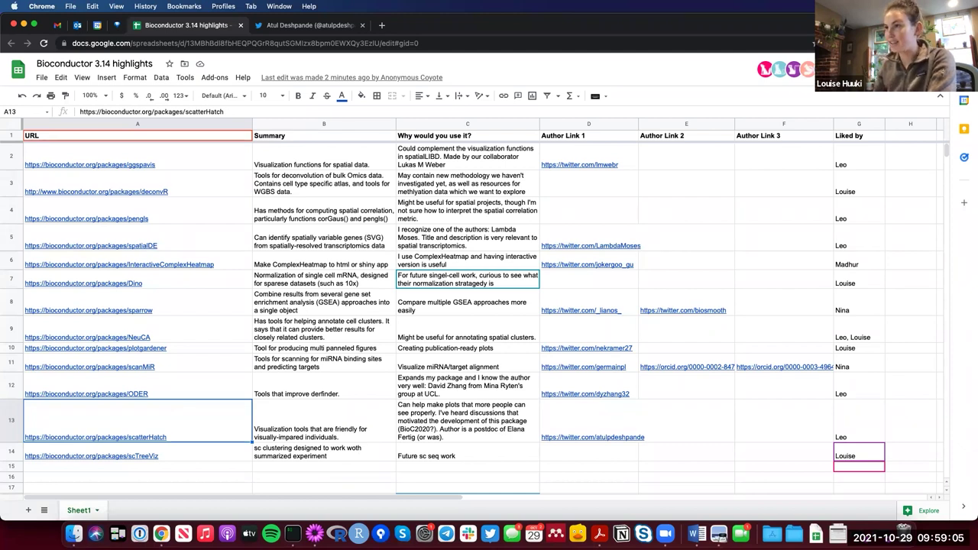
Look over the scTreeViz link, the ODER reason, who liked scatterHatch, and the spatialDE and ggspavis summaries.
click(200, 451)
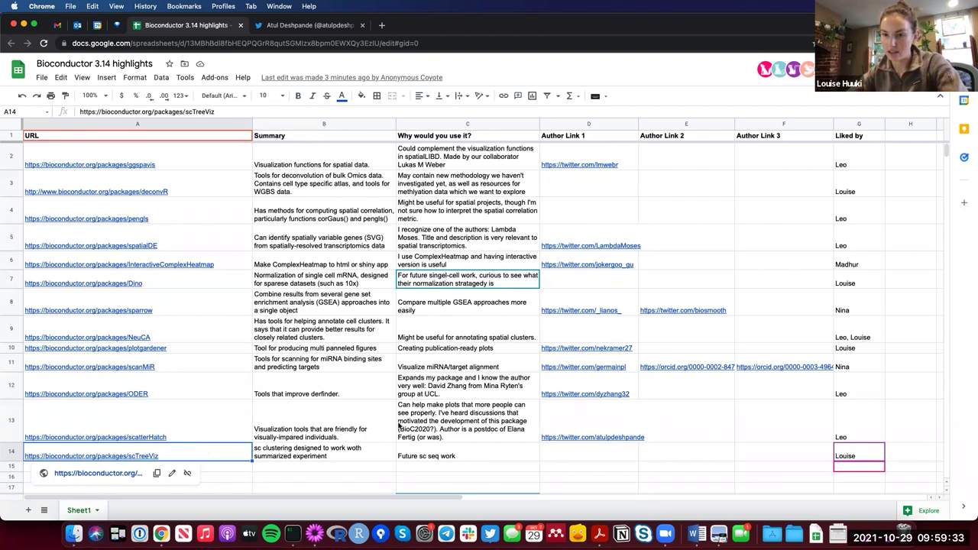
click(430, 378)
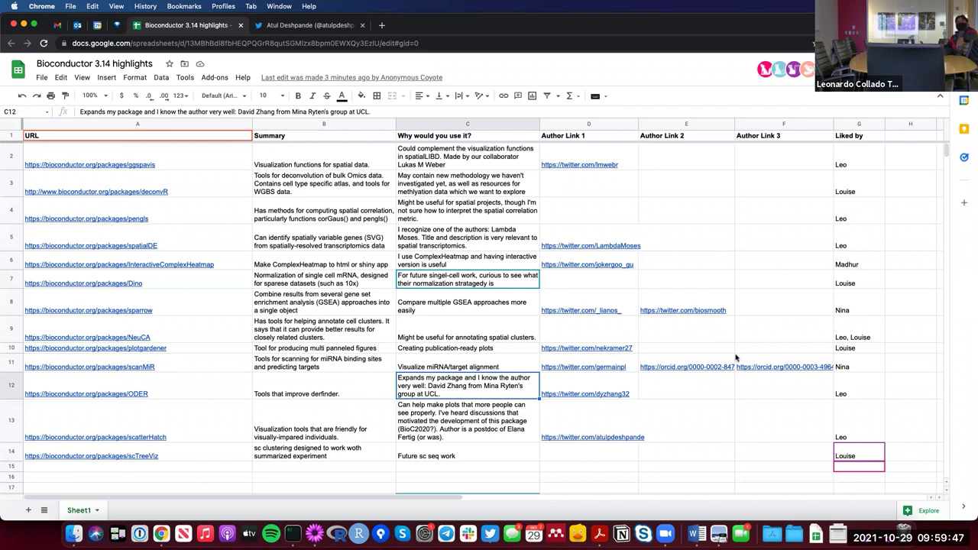
click(858, 433)
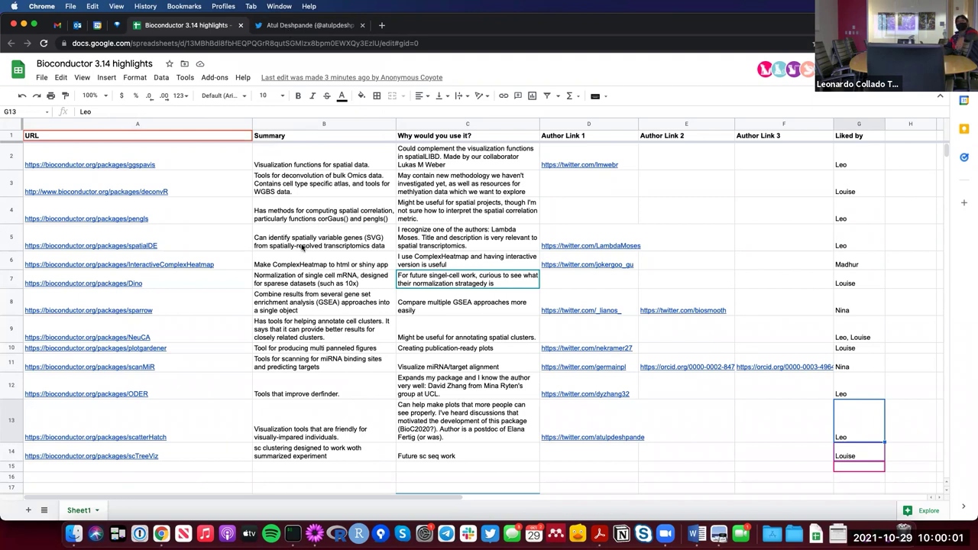
click(303, 247)
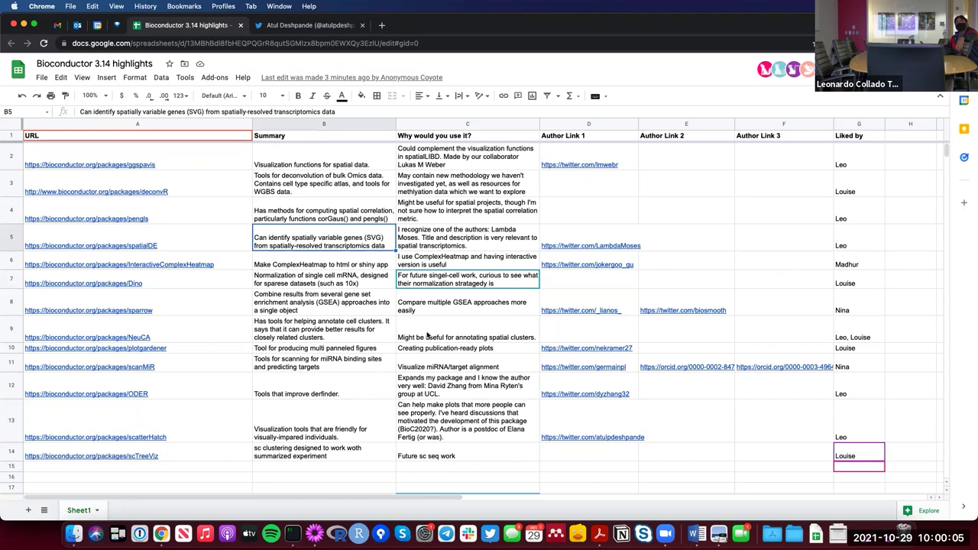
click(281, 156)
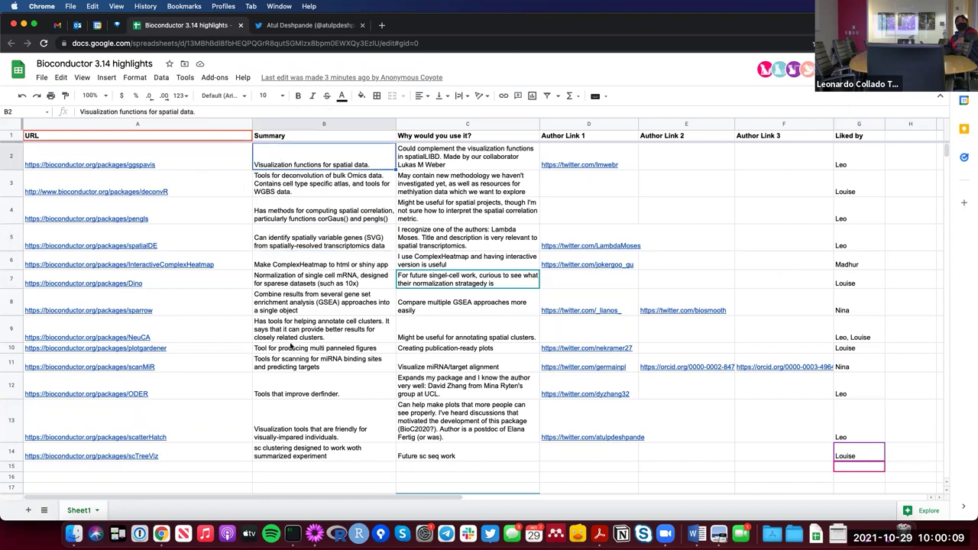